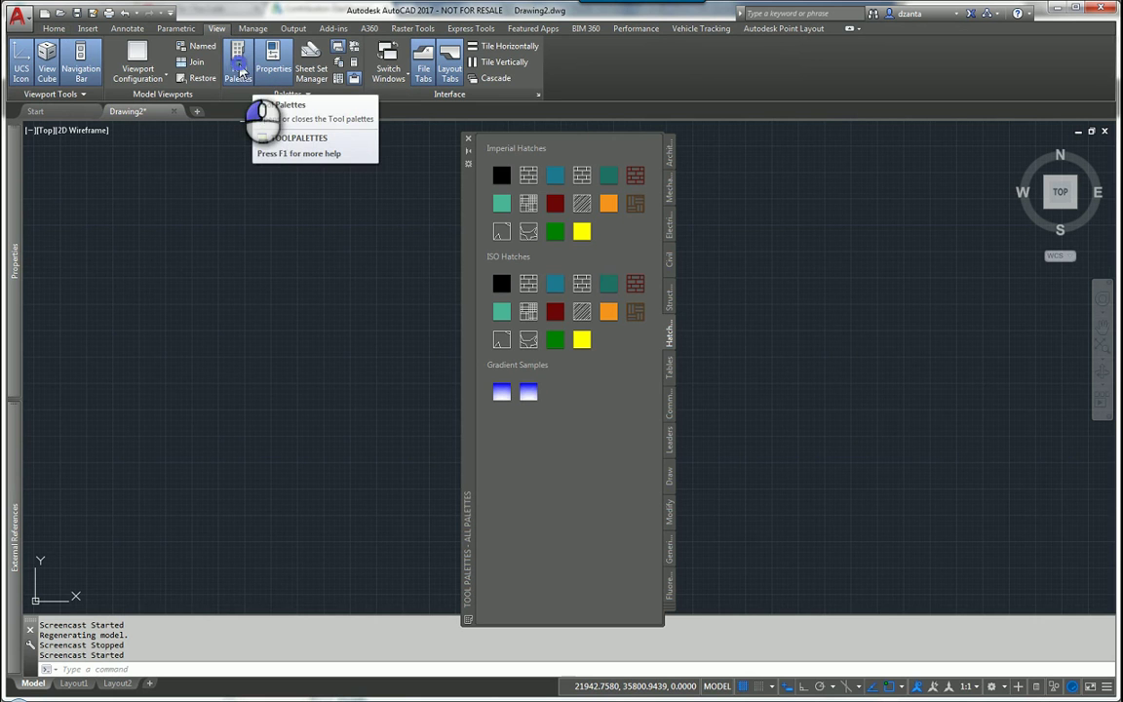
# Toggle the Tool Palettes off and on, resize them wider and shorter, and turn on auto-hide
pyautogui.click(240, 76)
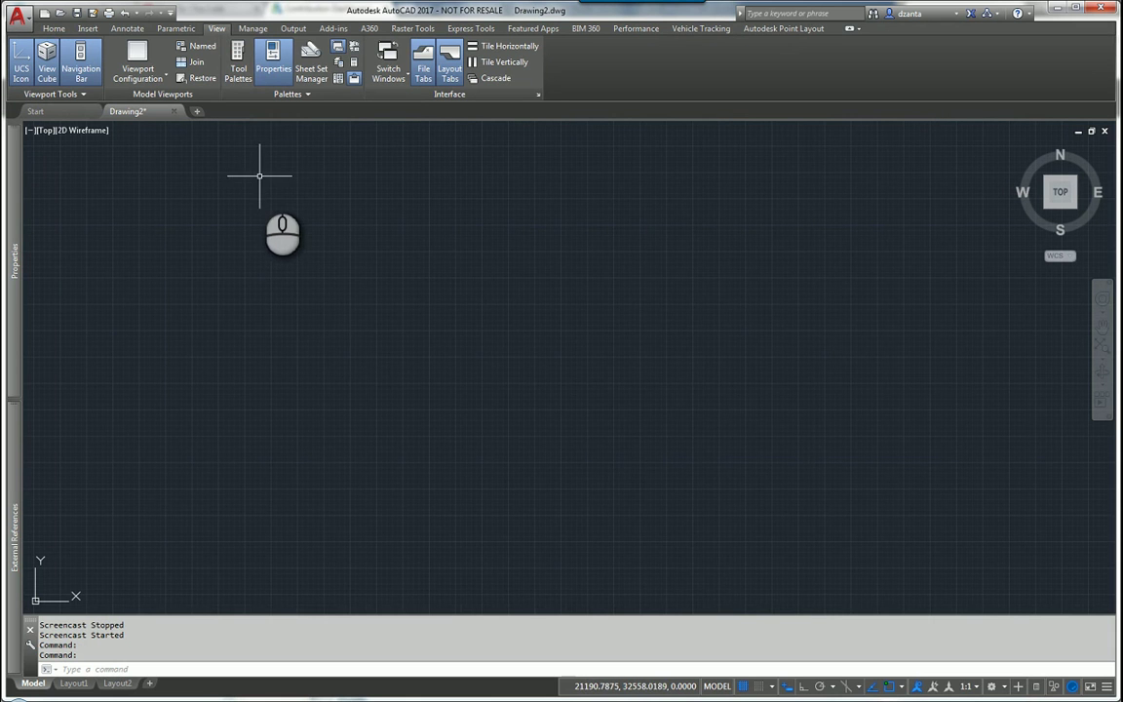
pyautogui.click(239, 70)
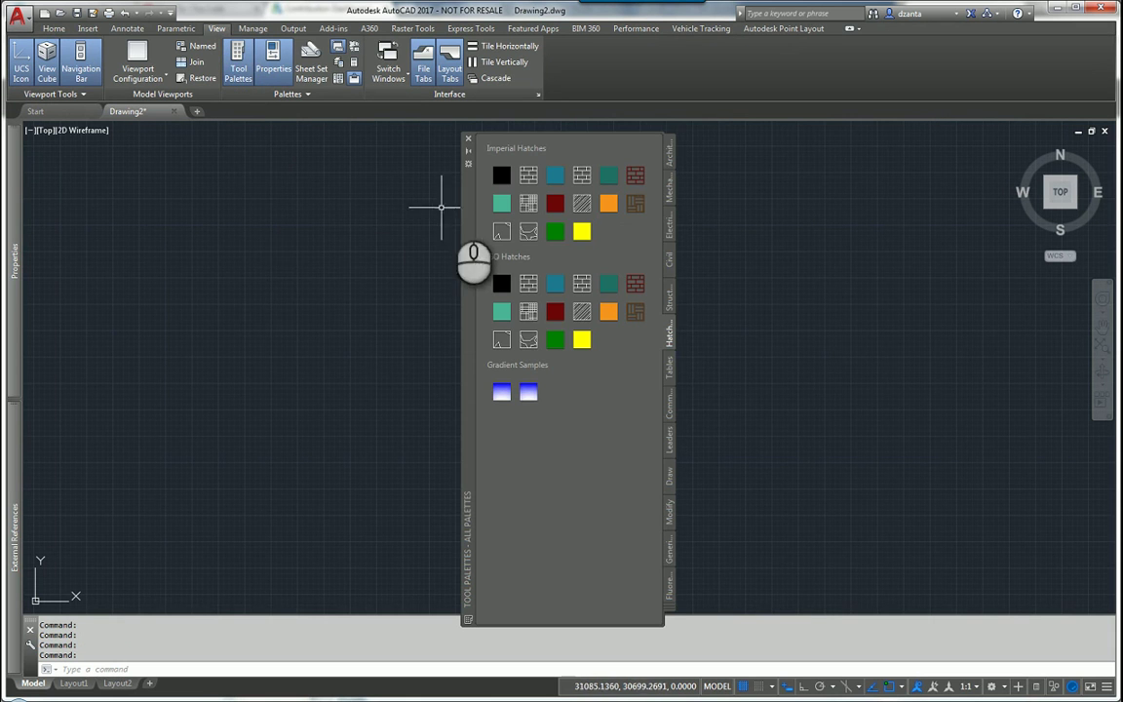
pyautogui.moveTo(467, 200); pyautogui.dragTo(456, 205)
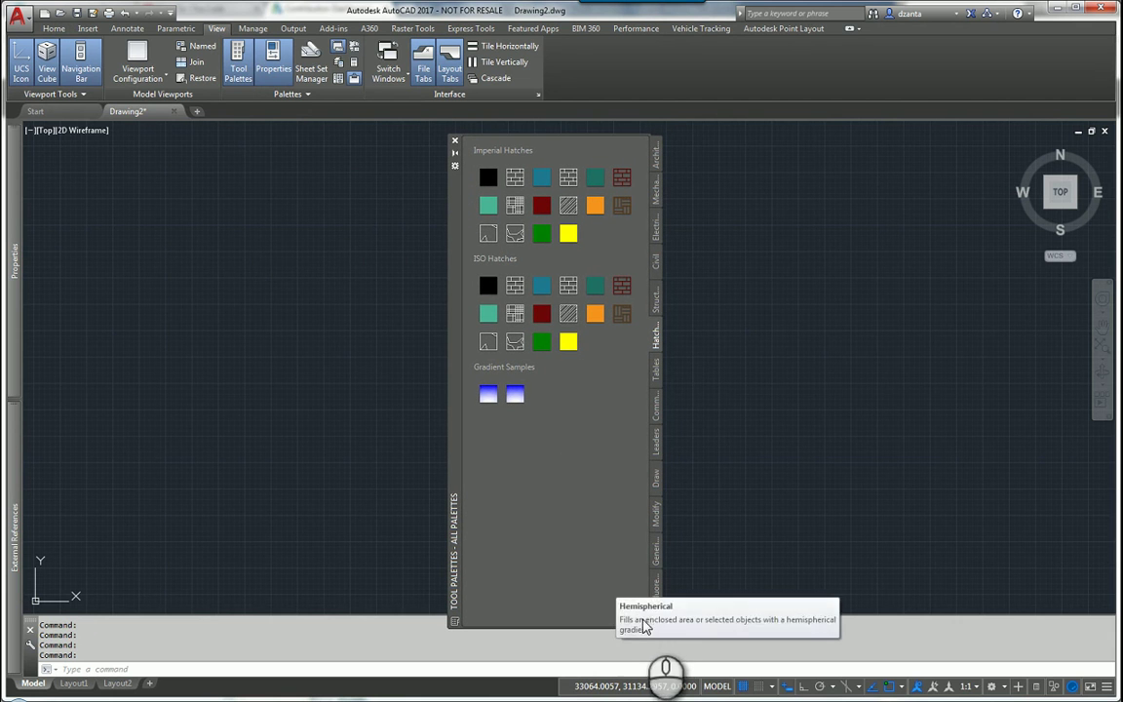
pyautogui.moveTo(654, 631)
pyautogui.mouseDown()
pyautogui.moveTo(646, 636)
pyautogui.moveTo(632, 597)
pyautogui.moveTo(720, 607)
pyautogui.moveTo(687, 578)
pyautogui.moveTo(694, 561)
pyautogui.mouseUp()
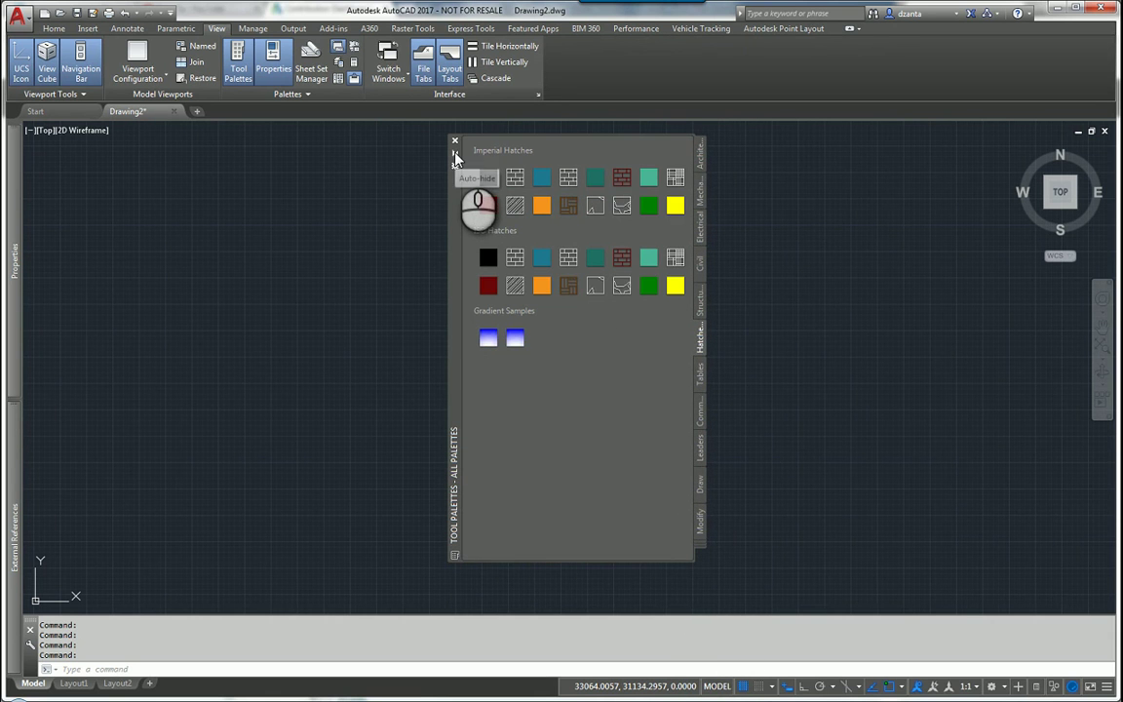
pyautogui.click(454, 154)
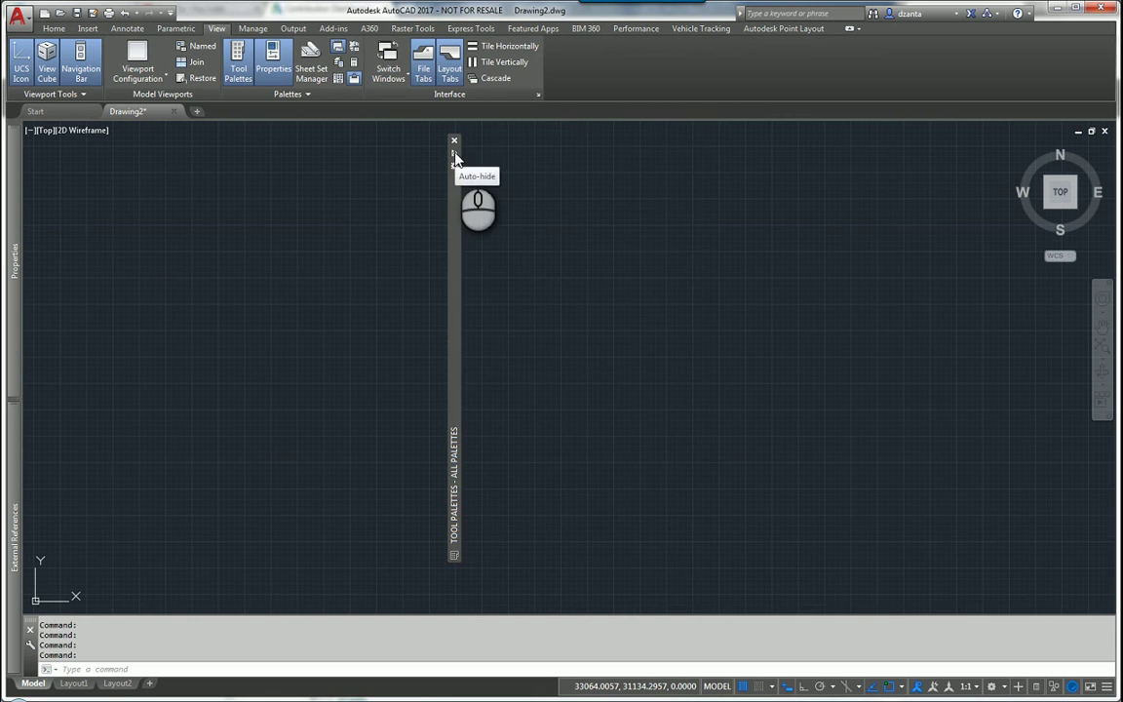
# Anchor the Tool Palettes window to the left edge of the screen
pyautogui.moveTo(454, 156)
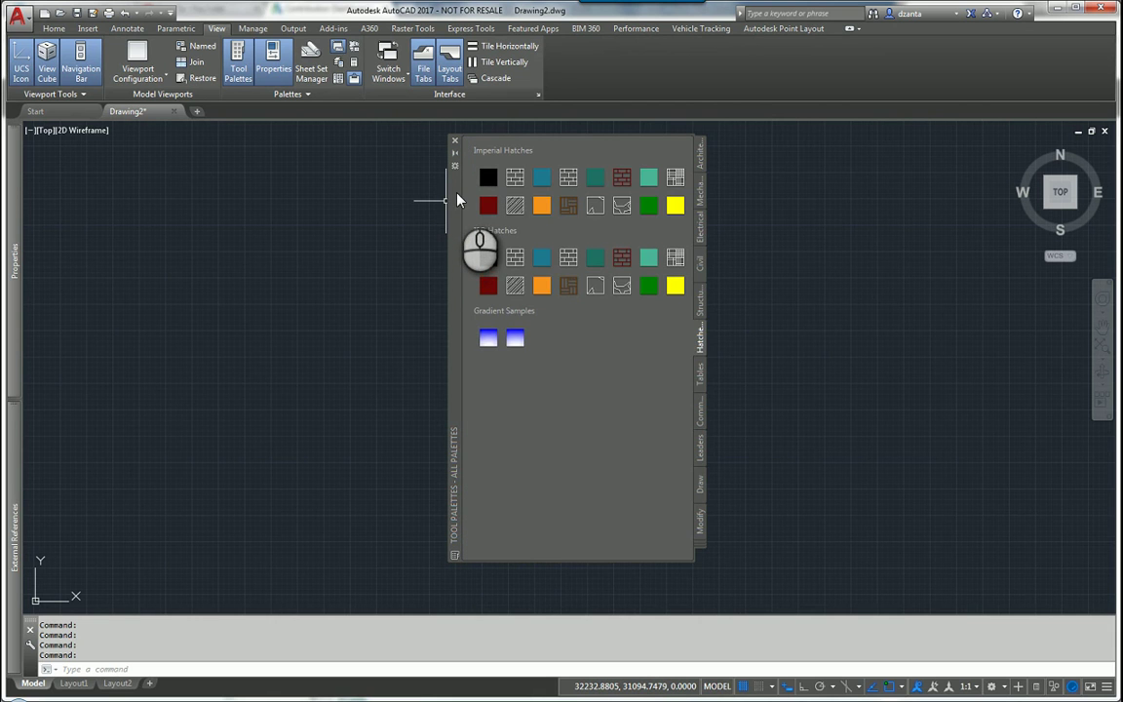
pyautogui.rightClick(457, 198)
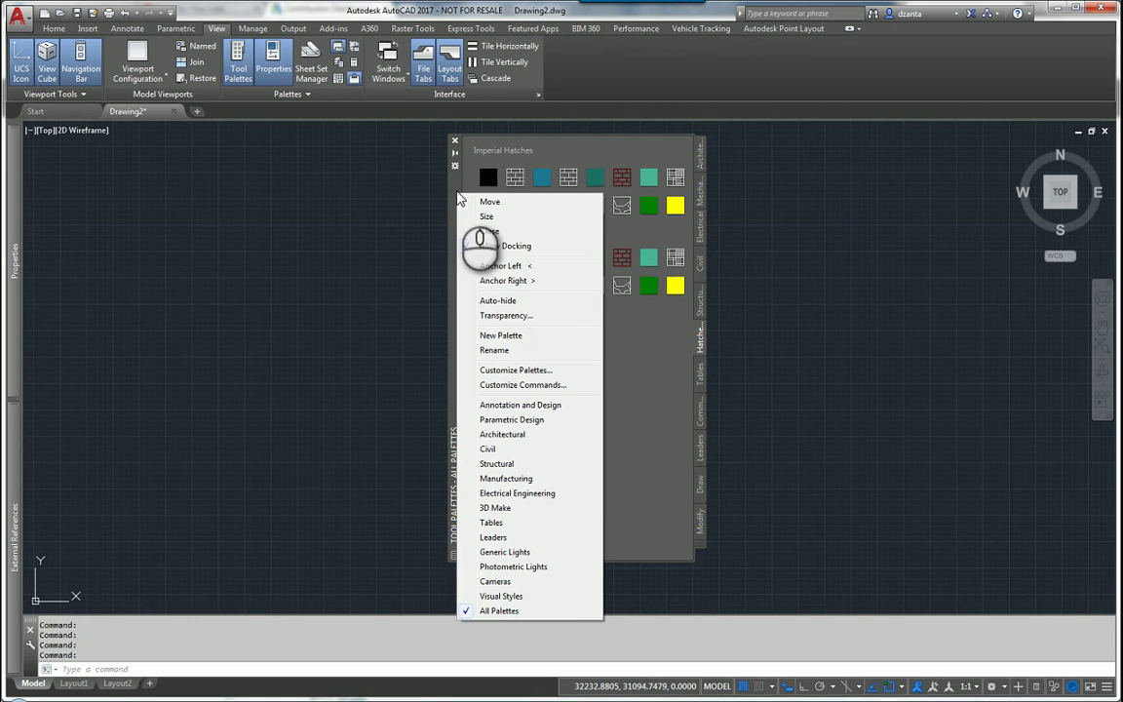
pyautogui.click(507, 266)
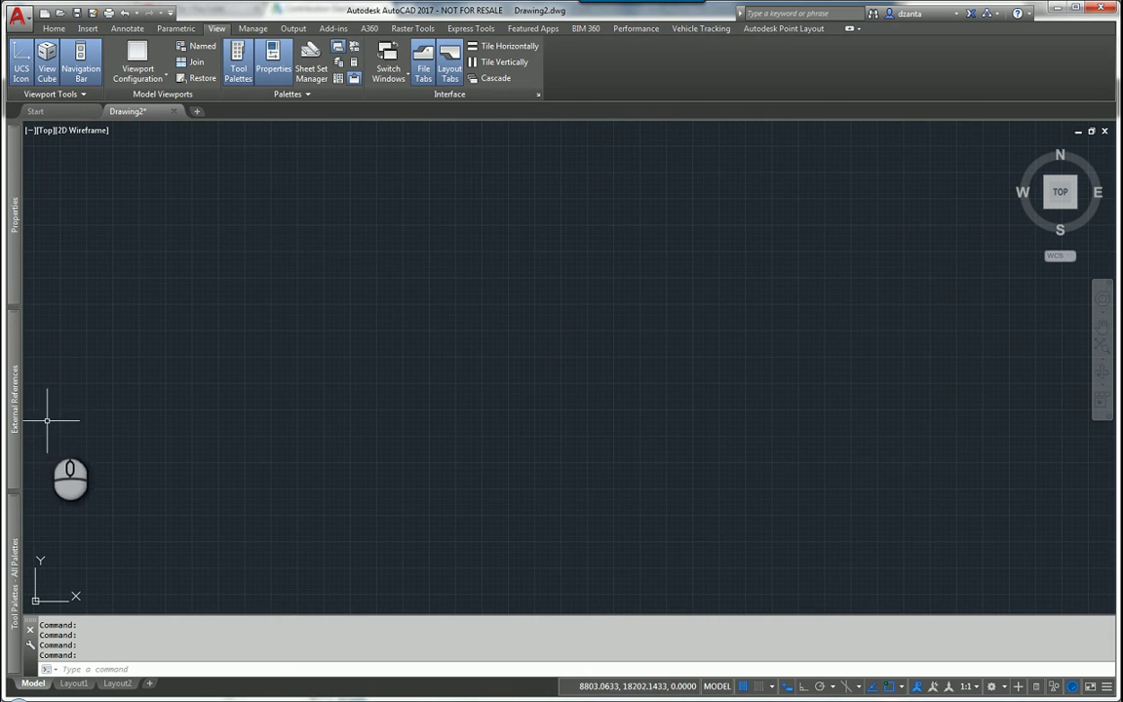
# Pull the Tool Palettes out of the left dock and float them over the middle of the drawing
pyautogui.moveTo(15, 561)
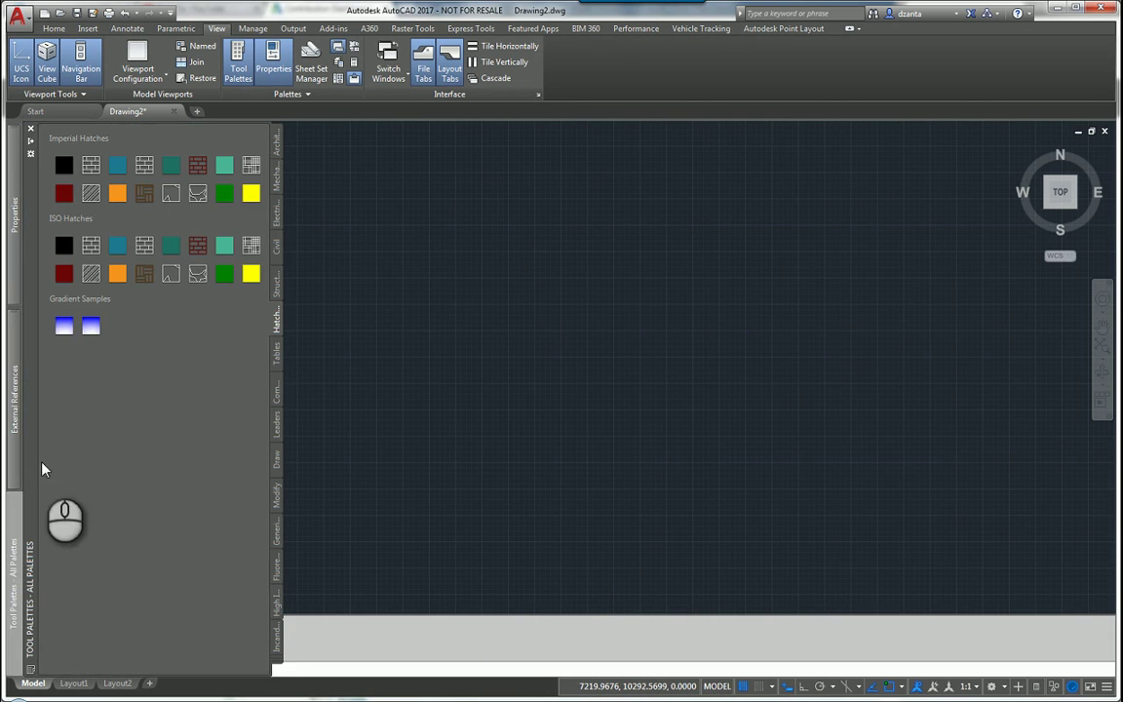
pyautogui.click(30, 389)
pyautogui.moveTo(30, 389)
pyautogui.mouseDown()
pyautogui.moveTo(347, 389)
pyautogui.moveTo(91, 407)
pyautogui.moveTo(4, 402)
pyautogui.moveTo(13, 378)
pyautogui.mouseUp()
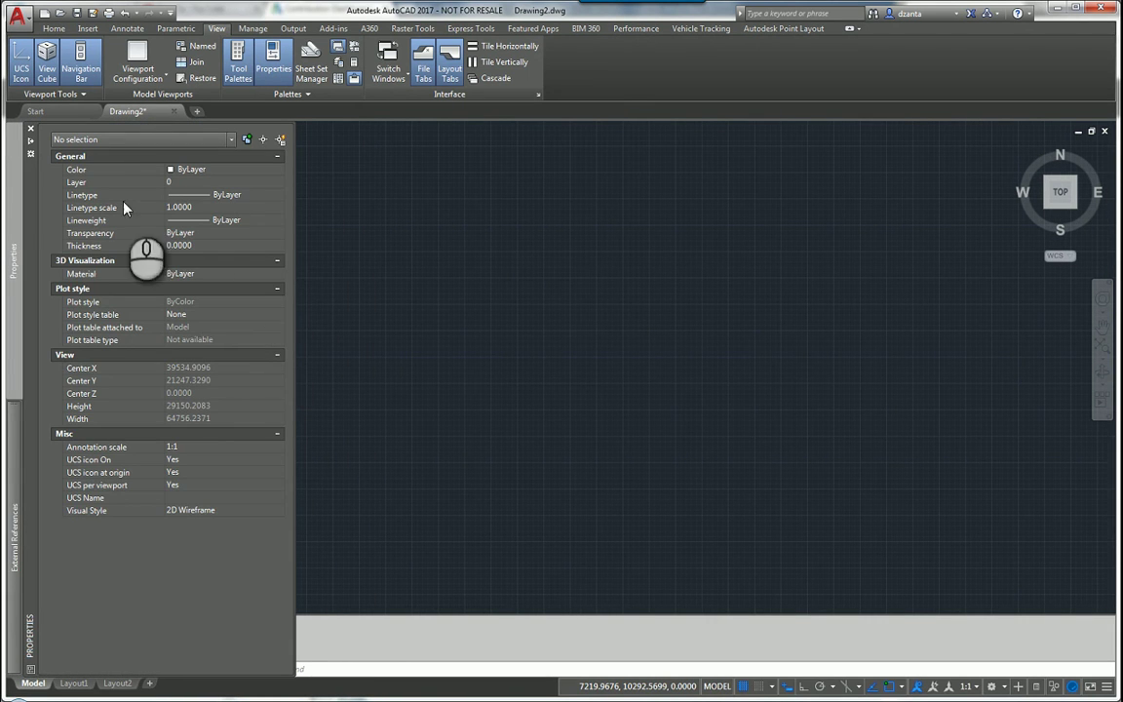
pyautogui.click(10, 499)
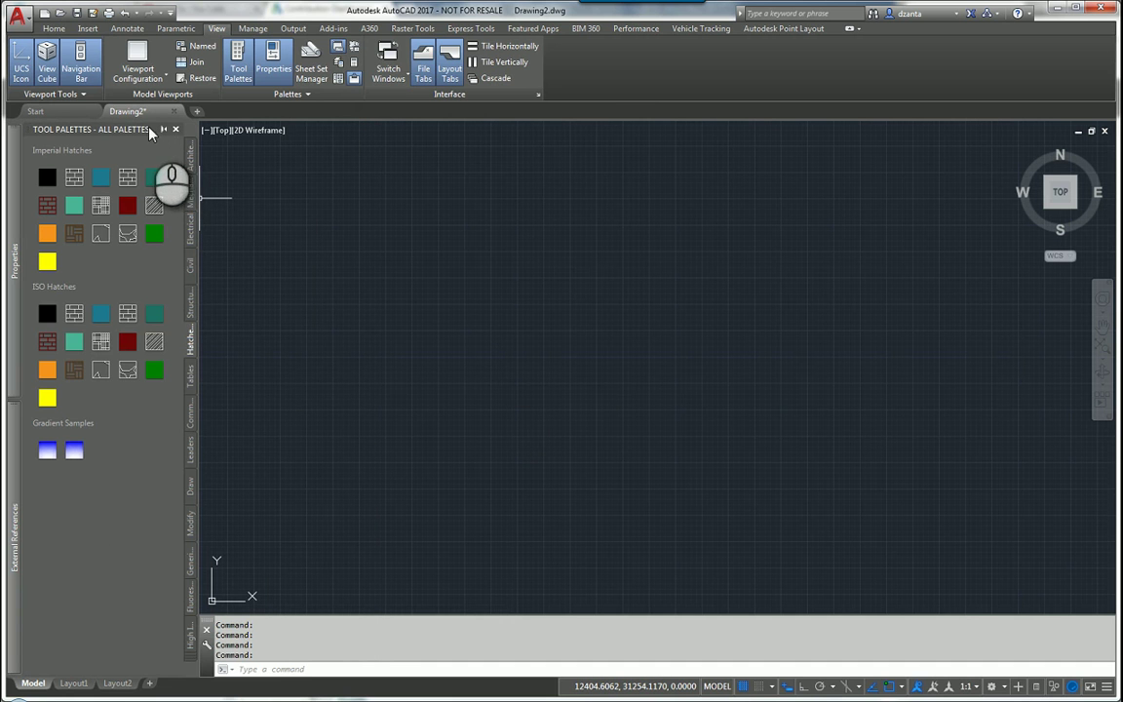
pyautogui.moveTo(131, 129); pyautogui.dragTo(557, 166)
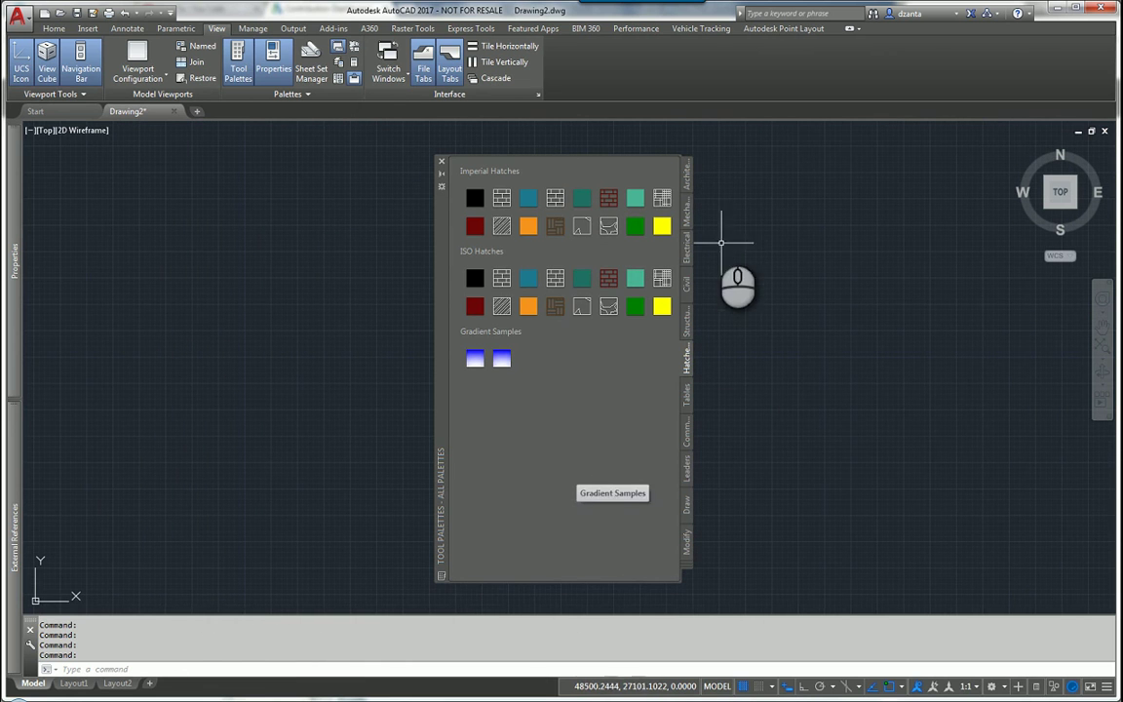
# Browse the Architectural, Mechanical, Electrical, Civil, Structural, Hatches, Tables and Command samples palettes
pyautogui.click(688, 178)
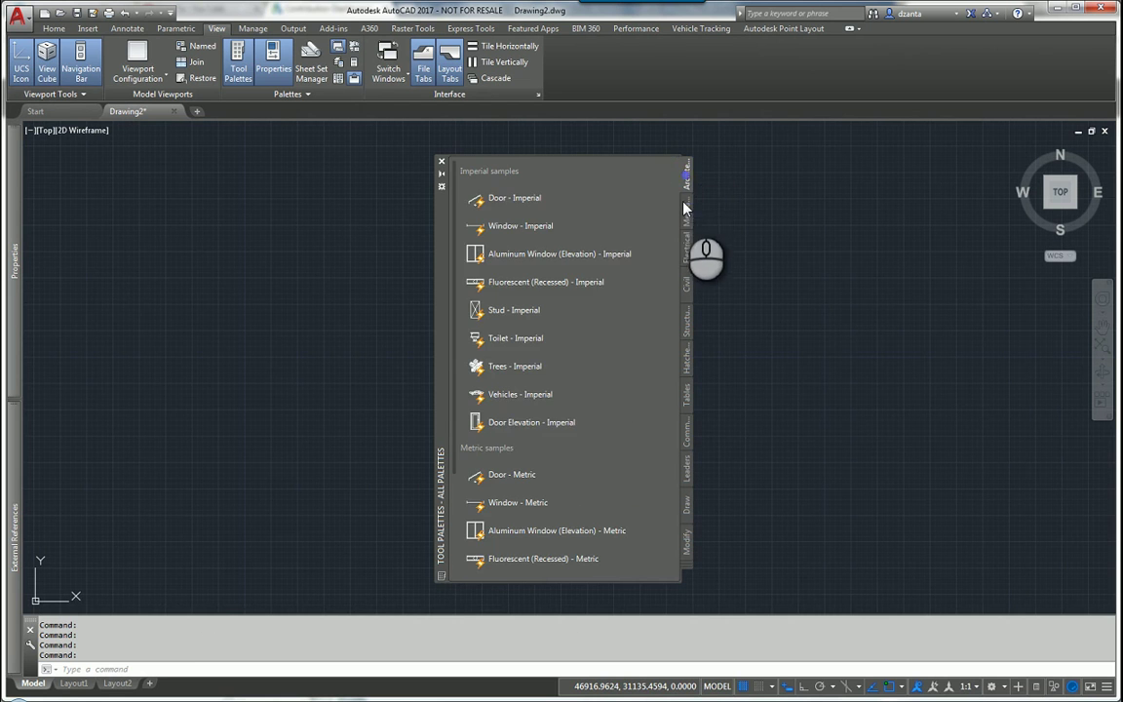
pyautogui.click(685, 216)
pyautogui.click(691, 245)
pyautogui.click(690, 284)
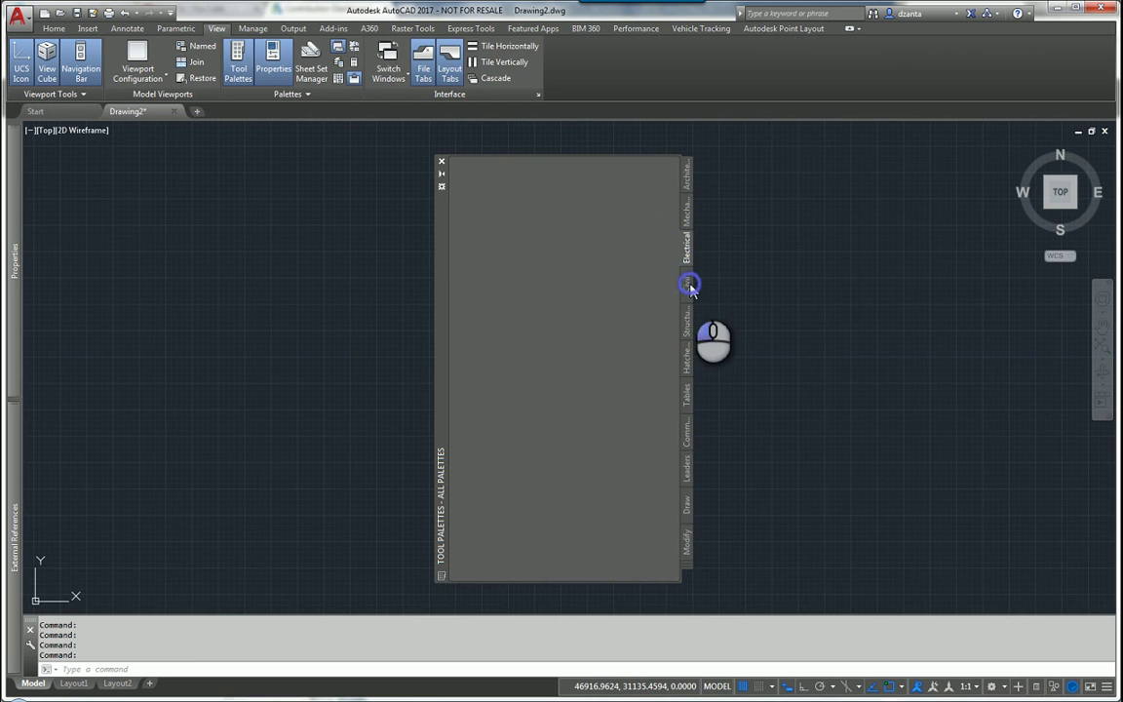
pyautogui.click(687, 332)
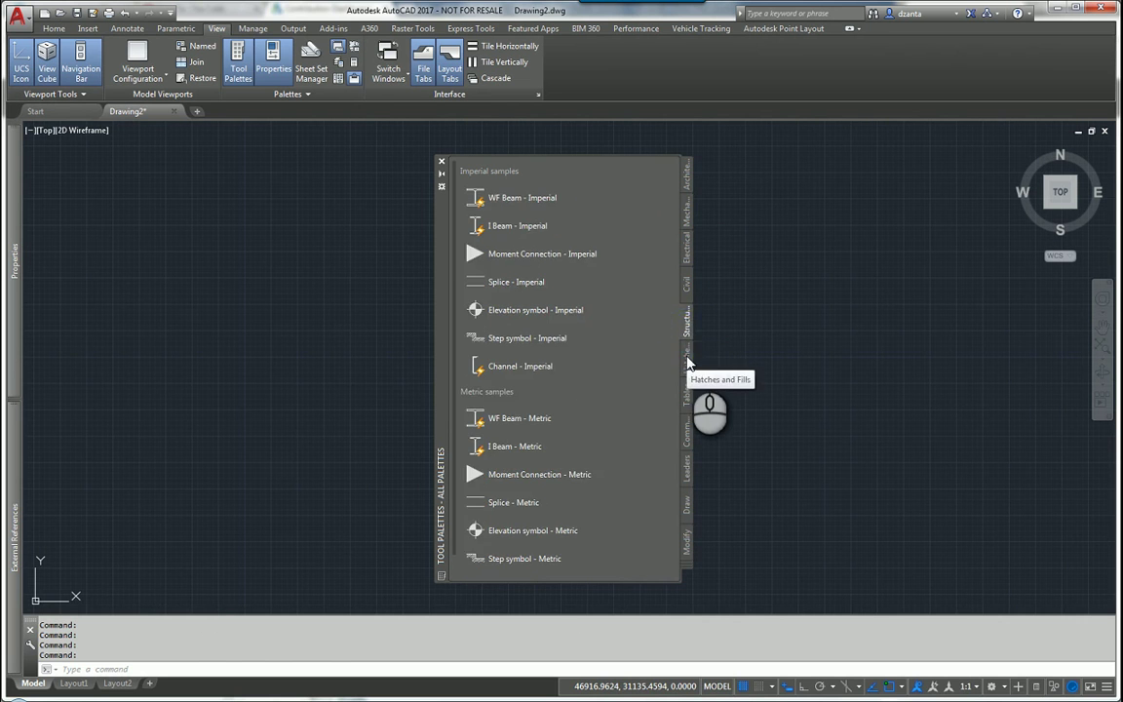
pyautogui.click(688, 361)
pyautogui.click(686, 395)
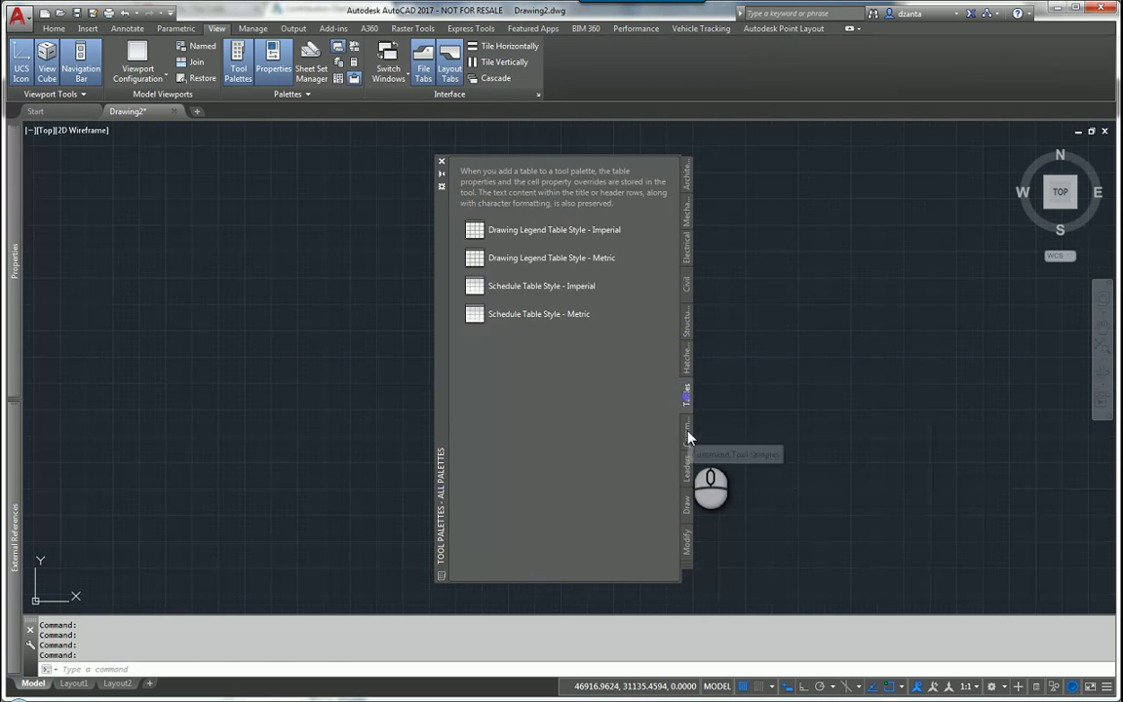
pyautogui.click(687, 429)
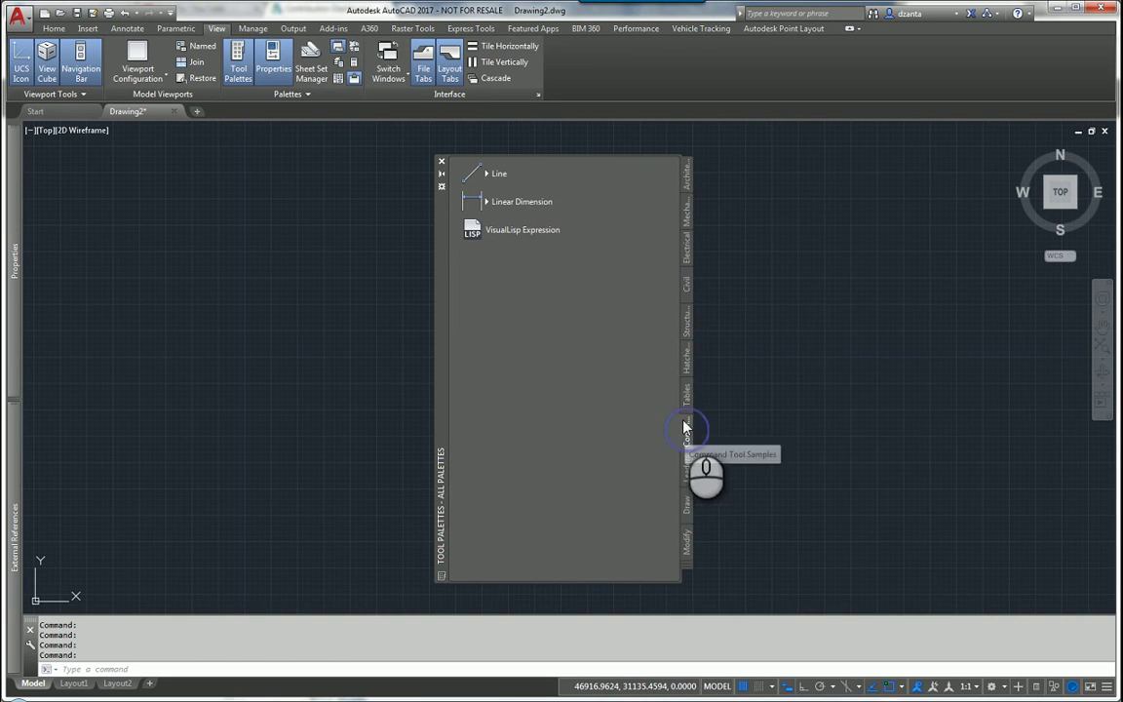
pyautogui.click(688, 176)
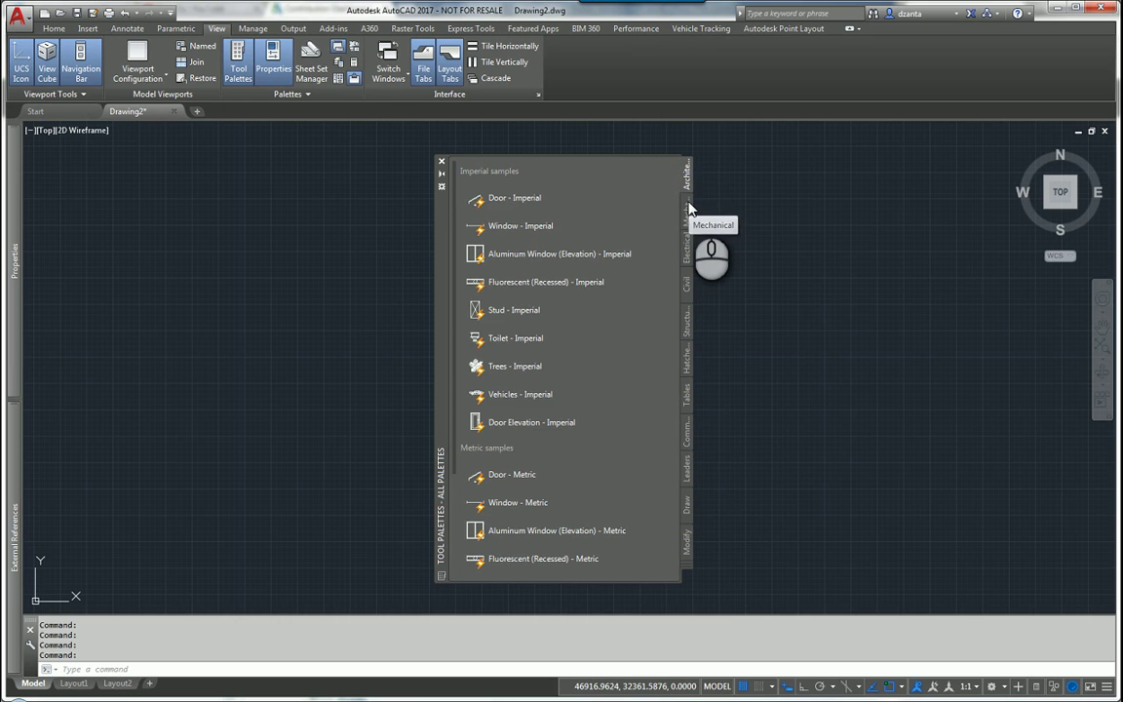
pyautogui.click(688, 203)
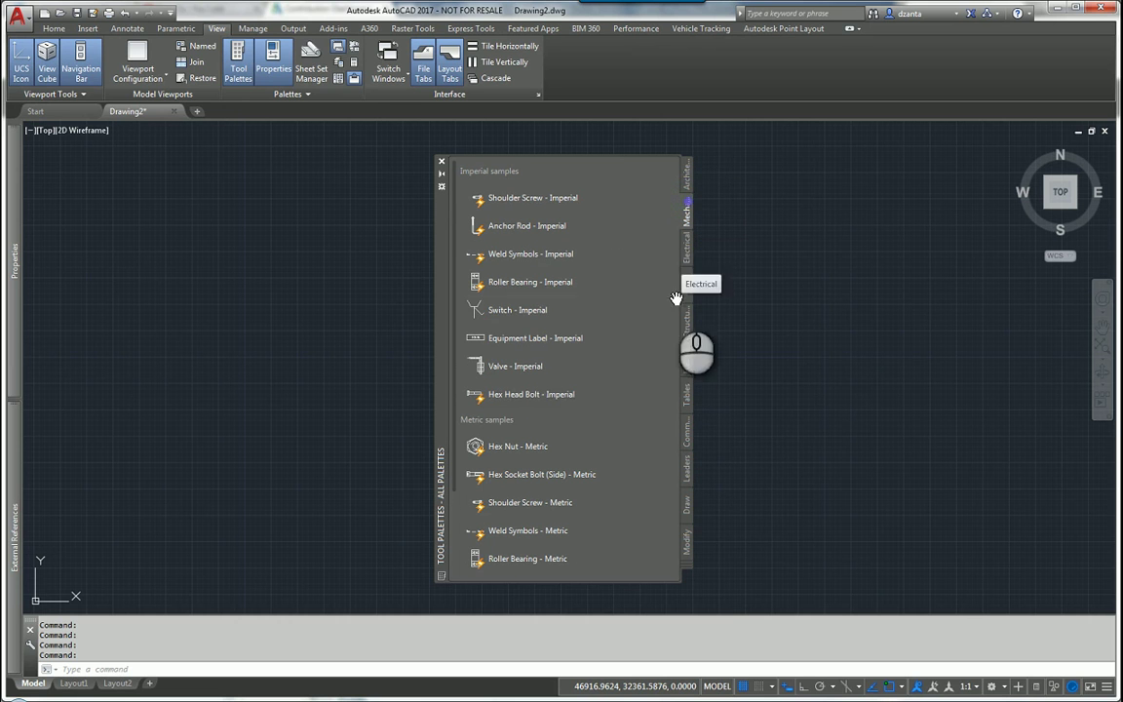
# Switch the palette group to Generic Lights, then to Modeling
pyautogui.rightClick(689, 570)
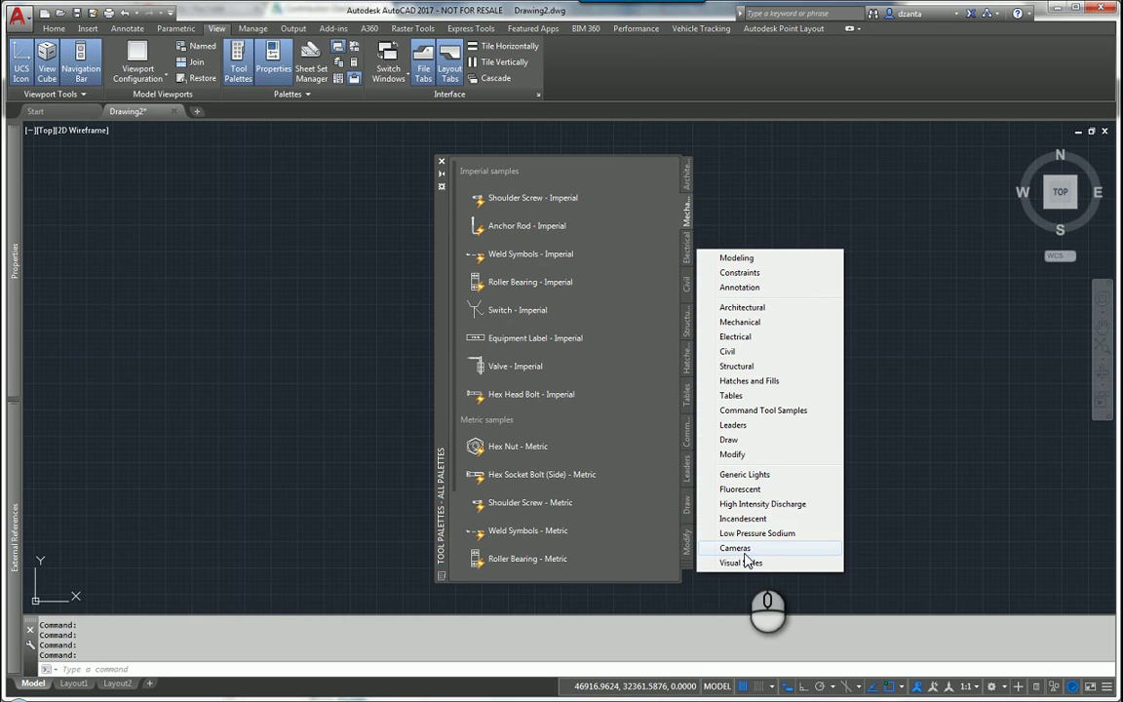
pyautogui.click(737, 475)
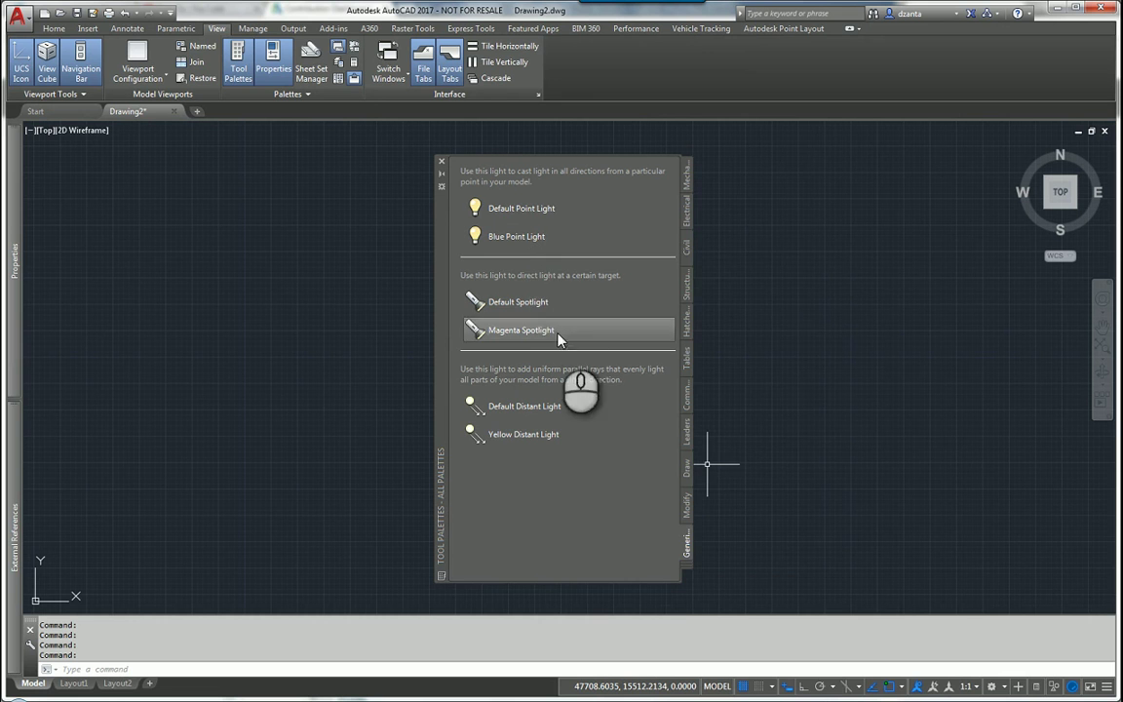
pyautogui.rightClick(682, 566)
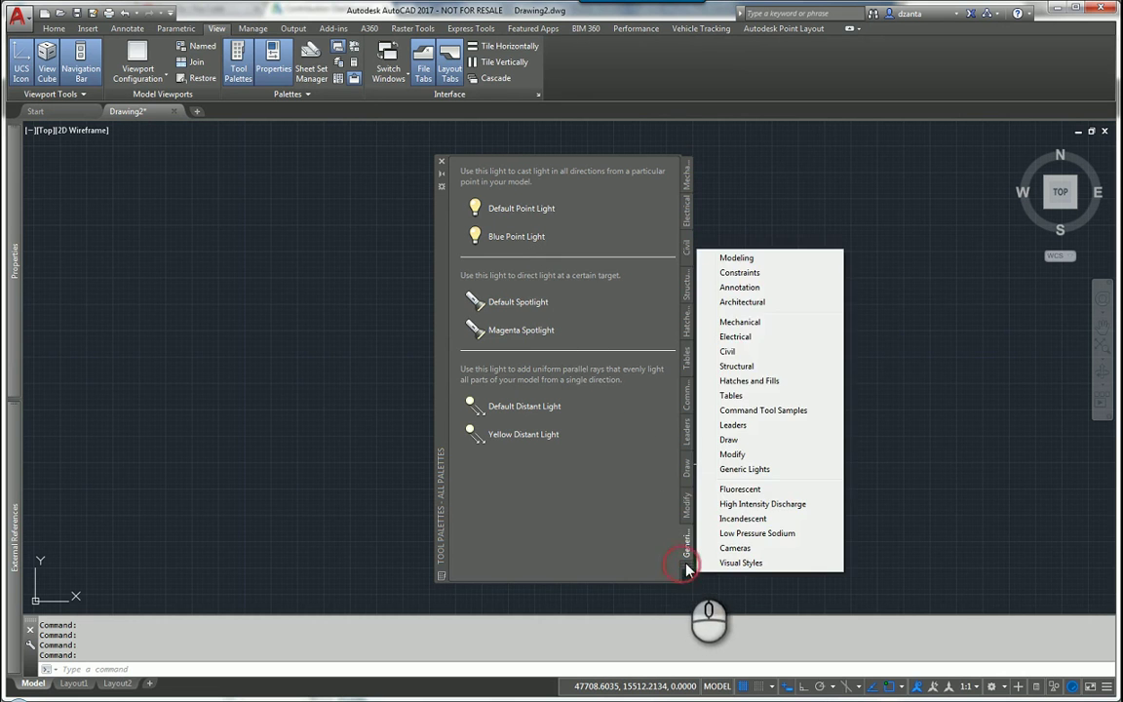
pyautogui.click(728, 259)
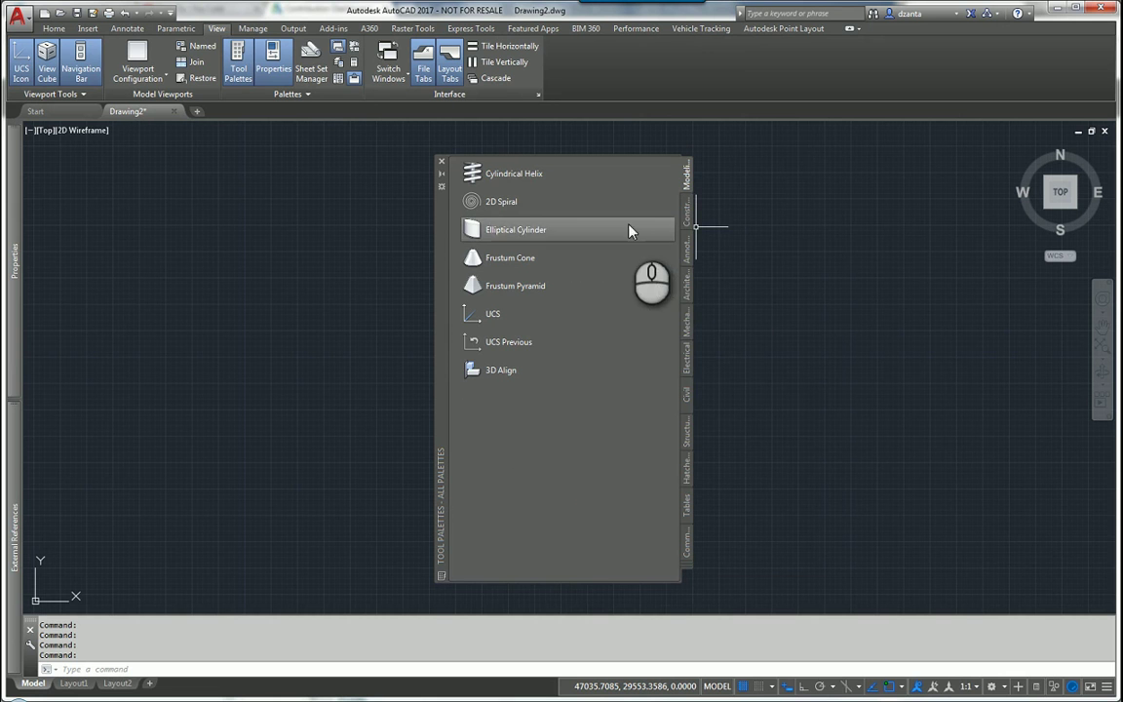
# Browse the Annotation and Mechanical samples, ending on the Architectural palette with Door and Window tools
pyautogui.click(688, 249)
pyautogui.click(687, 283)
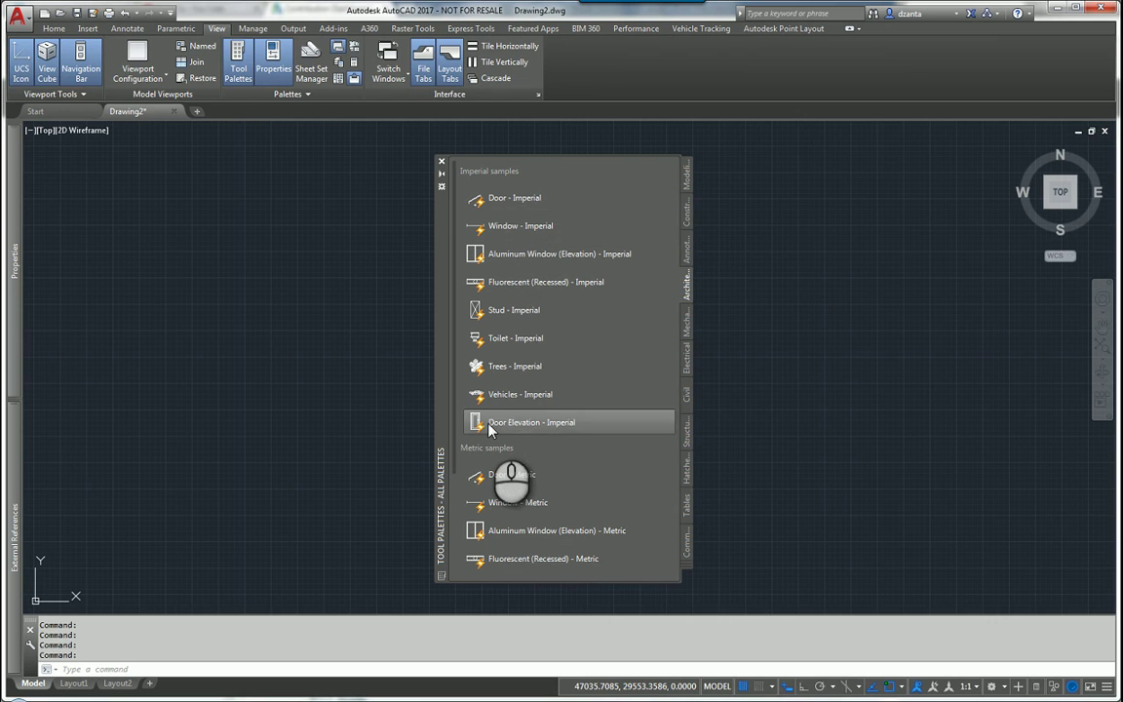
pyautogui.moveTo(482, 425)
pyautogui.mouseDown()
pyautogui.moveTo(487, 436)
pyautogui.moveTo(497, 409)
pyautogui.mouseUp()
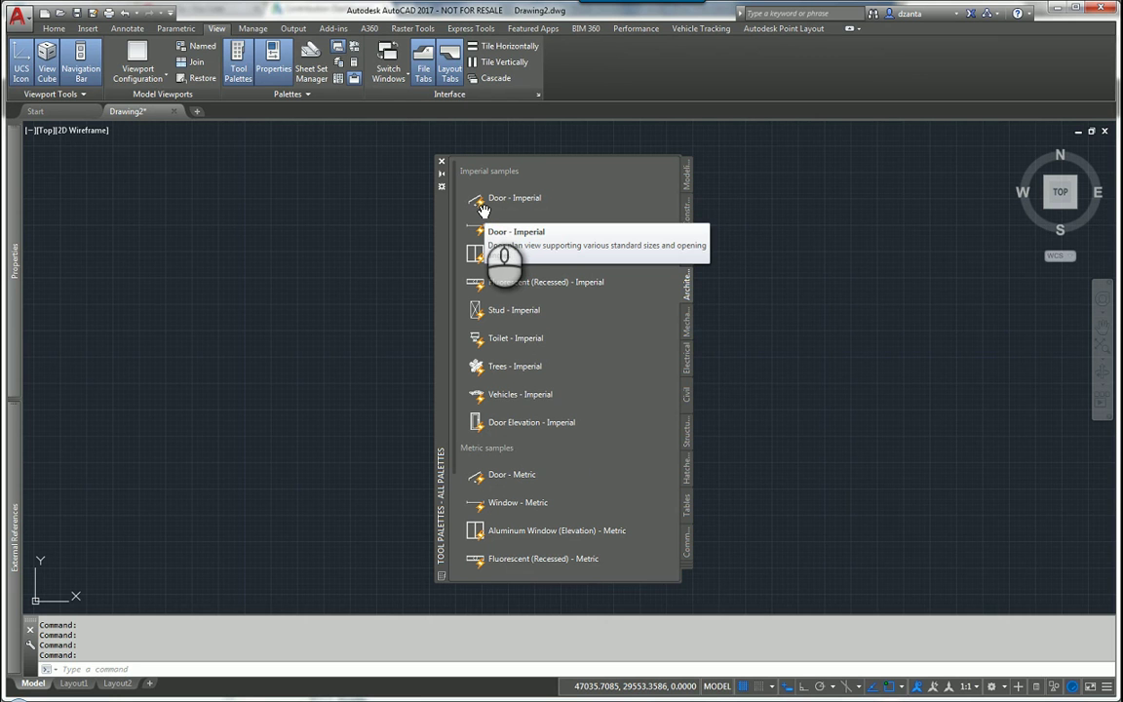
pyautogui.click(686, 325)
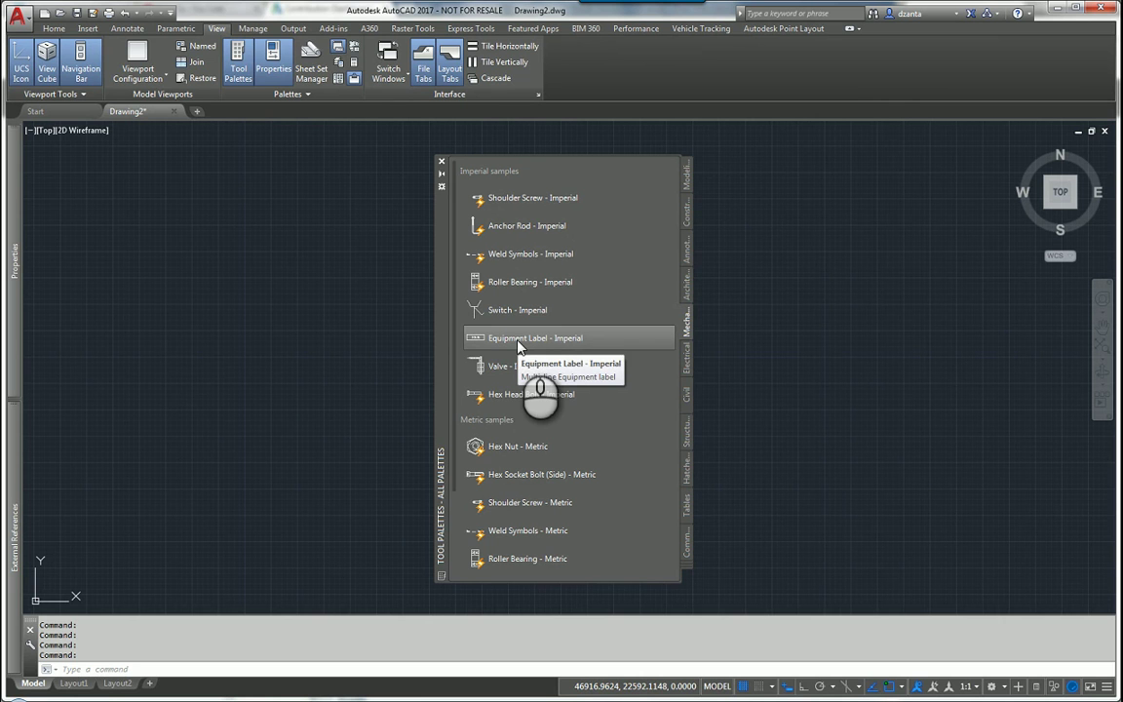
pyautogui.click(682, 291)
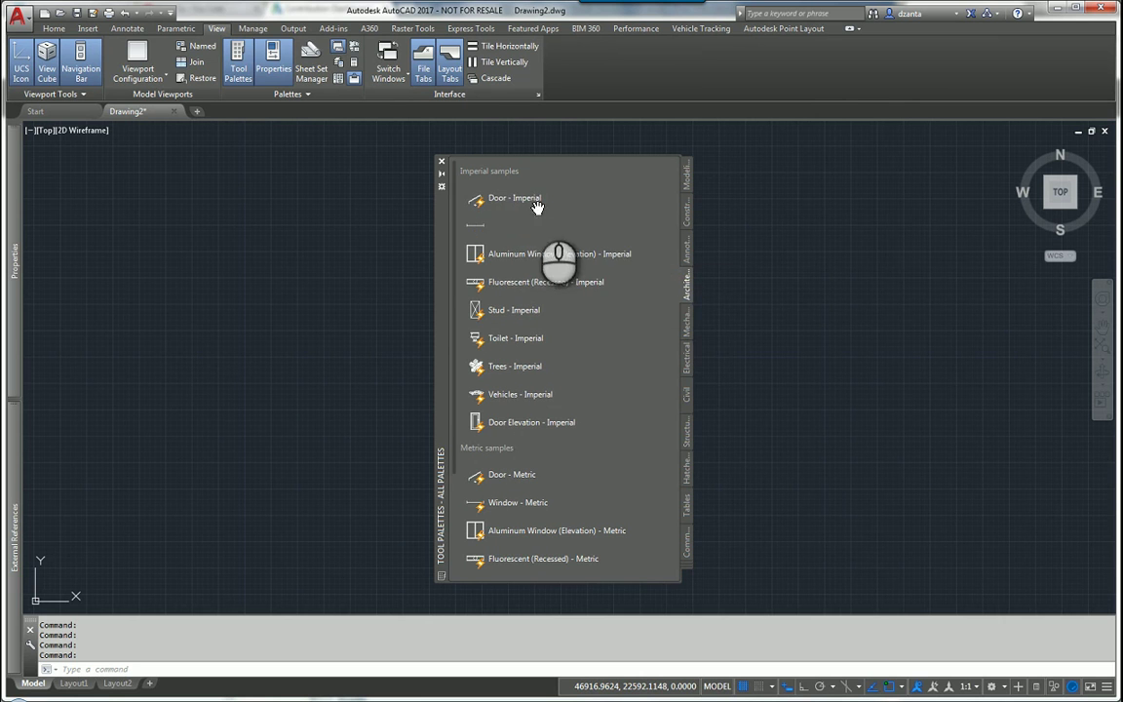
# Place a Door - Imperial block in the drawing and zoom extents to frame it
pyautogui.moveTo(516, 207)
pyautogui.mouseDown()
pyautogui.moveTo(616, 281)
pyautogui.moveTo(808, 290)
pyautogui.mouseUp()
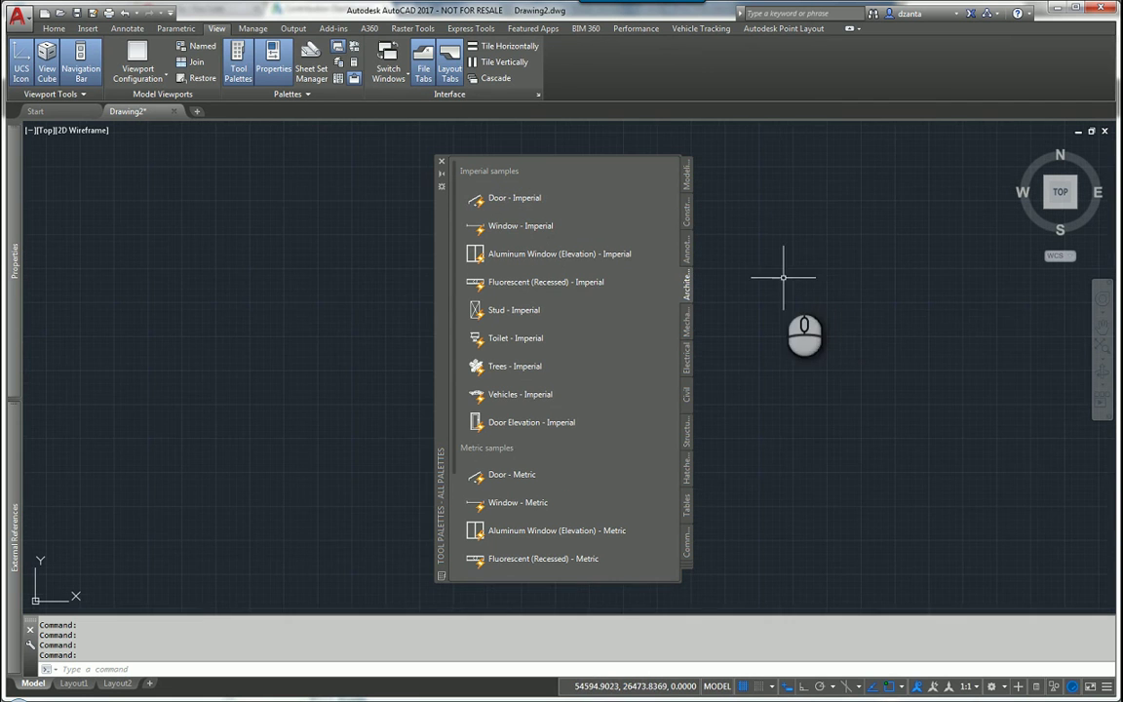
pyautogui.moveTo(778, 282); pyautogui.dragTo(973, 305, button='middle')
pyautogui.write('z')
pyautogui.press('Return')
pyautogui.write('e')
pyautogui.press('Return')
pyautogui.moveTo(453, 231); pyautogui.dragTo(103, 223)
pyautogui.scroll(-2, 577, 283)
pyautogui.moveTo(577, 285); pyautogui.dragTo(696, 290, button='middle')
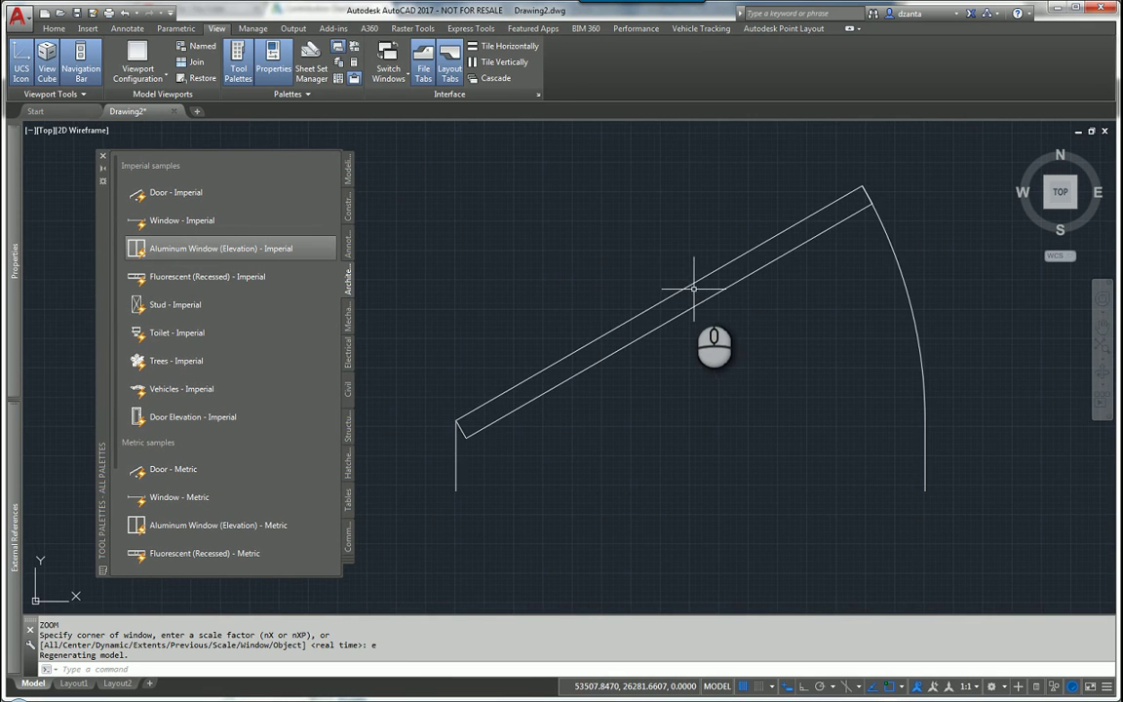
# Select the door and try its flip grips for swing side and hinge end
pyautogui.click(679, 293)
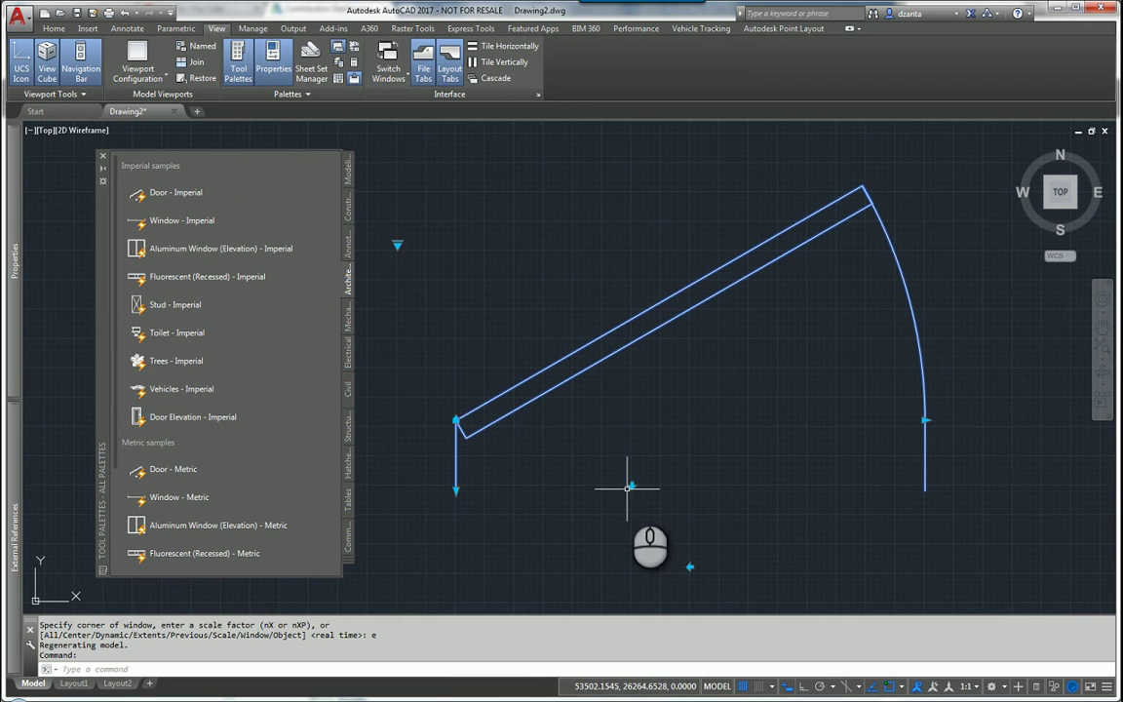
pyautogui.scroll(-4, 634, 478)
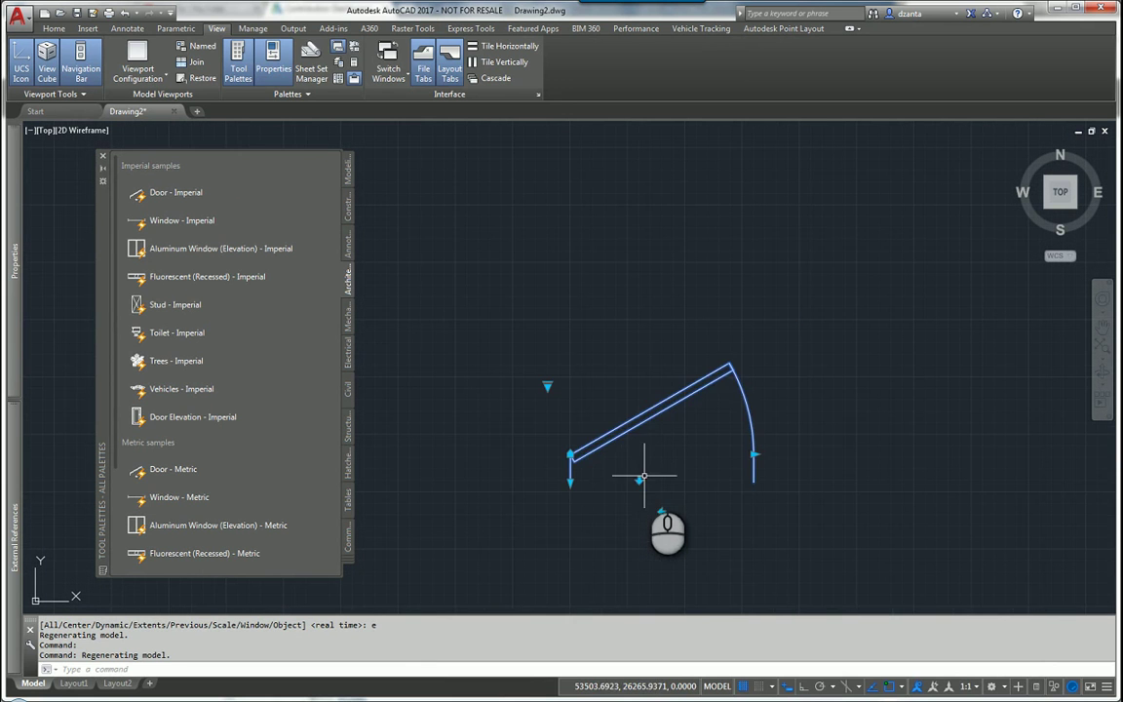
pyautogui.click(639, 479)
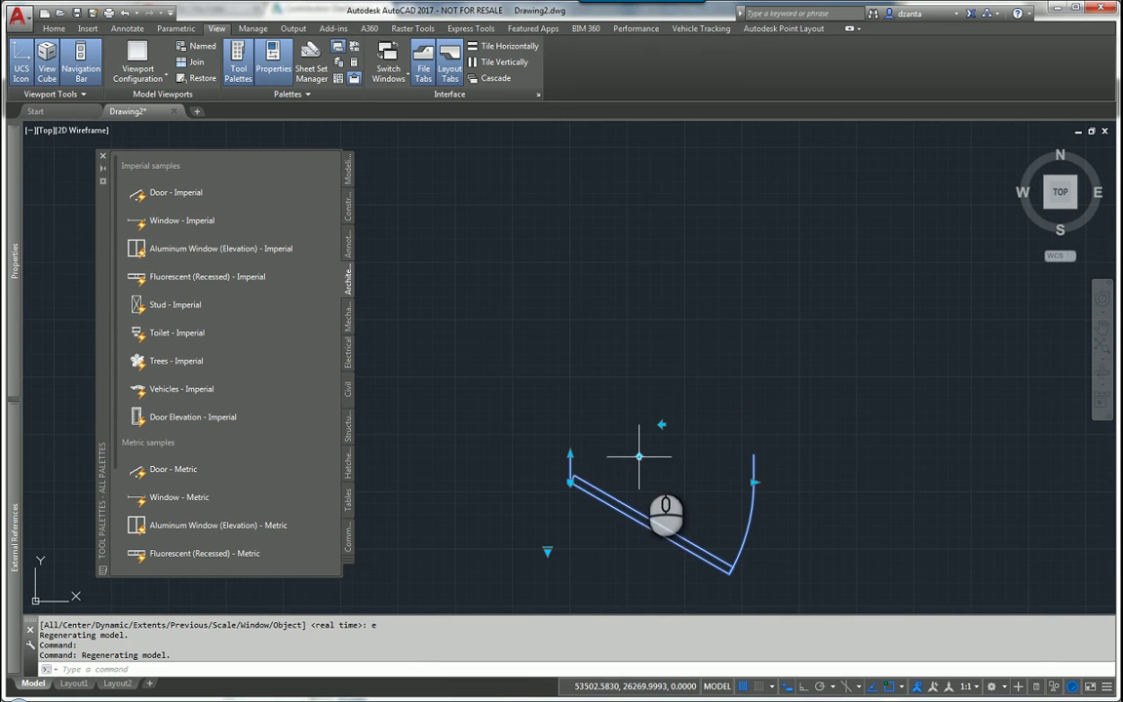
pyautogui.click(641, 454)
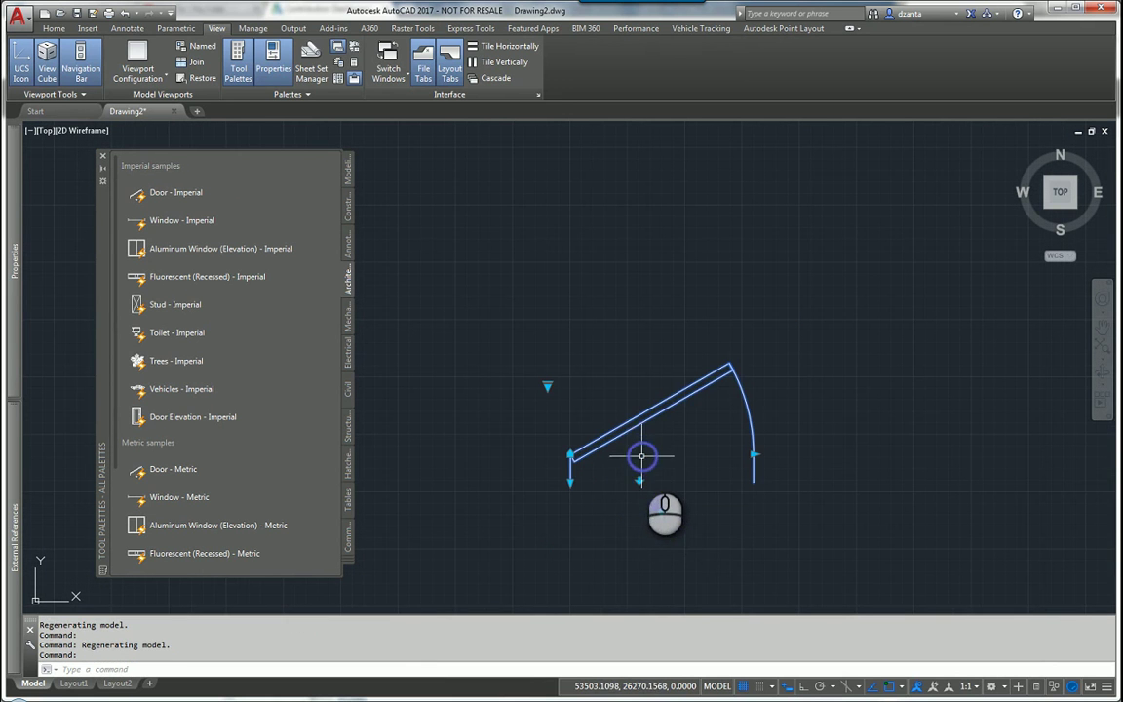
pyautogui.click(662, 511)
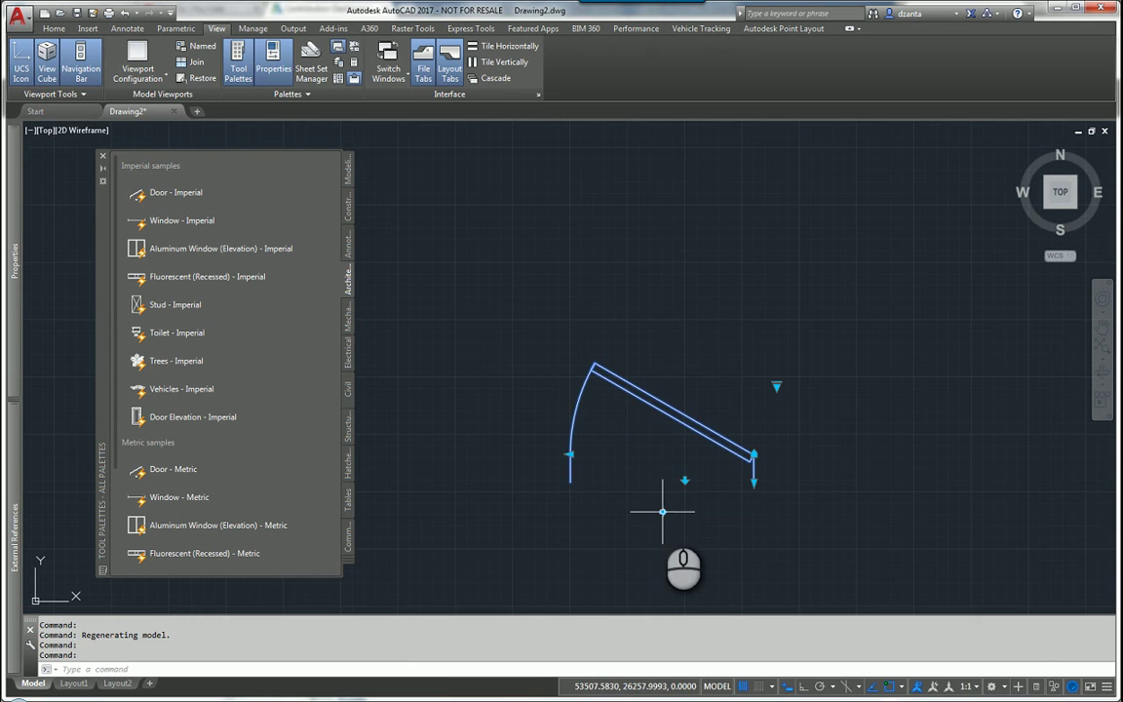
pyautogui.click(662, 511)
pyautogui.scroll(2, 639, 483)
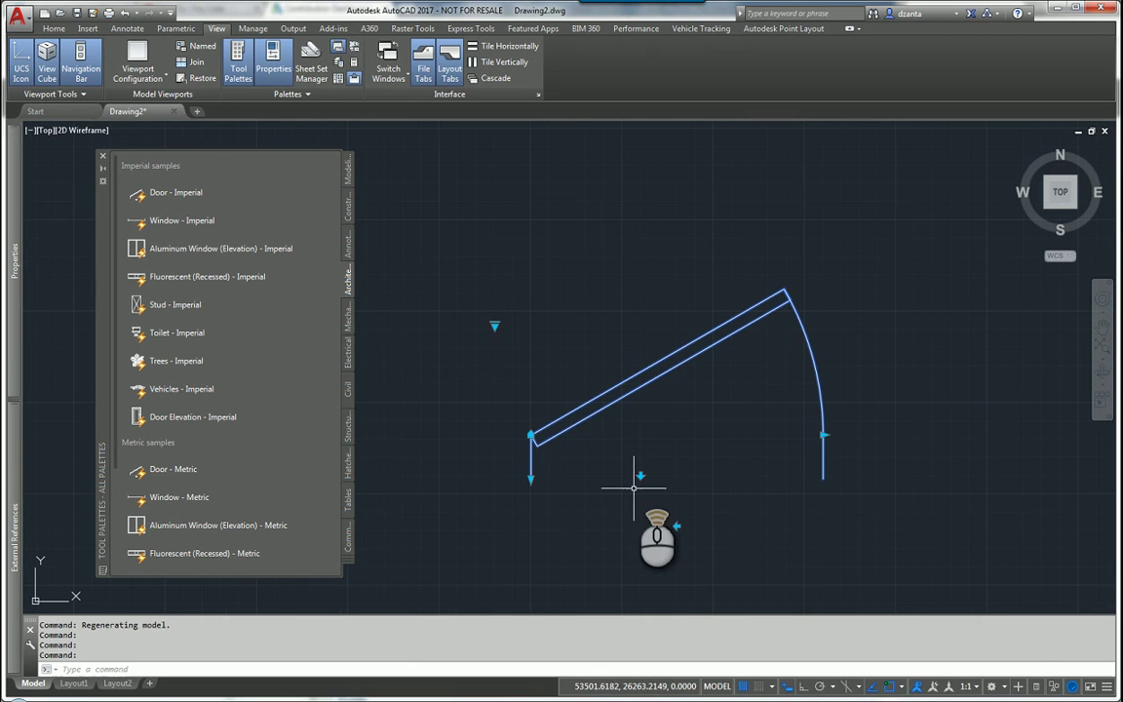
# Set the door's opening angle to 60° and shorten its swing arc
pyautogui.click(494, 325)
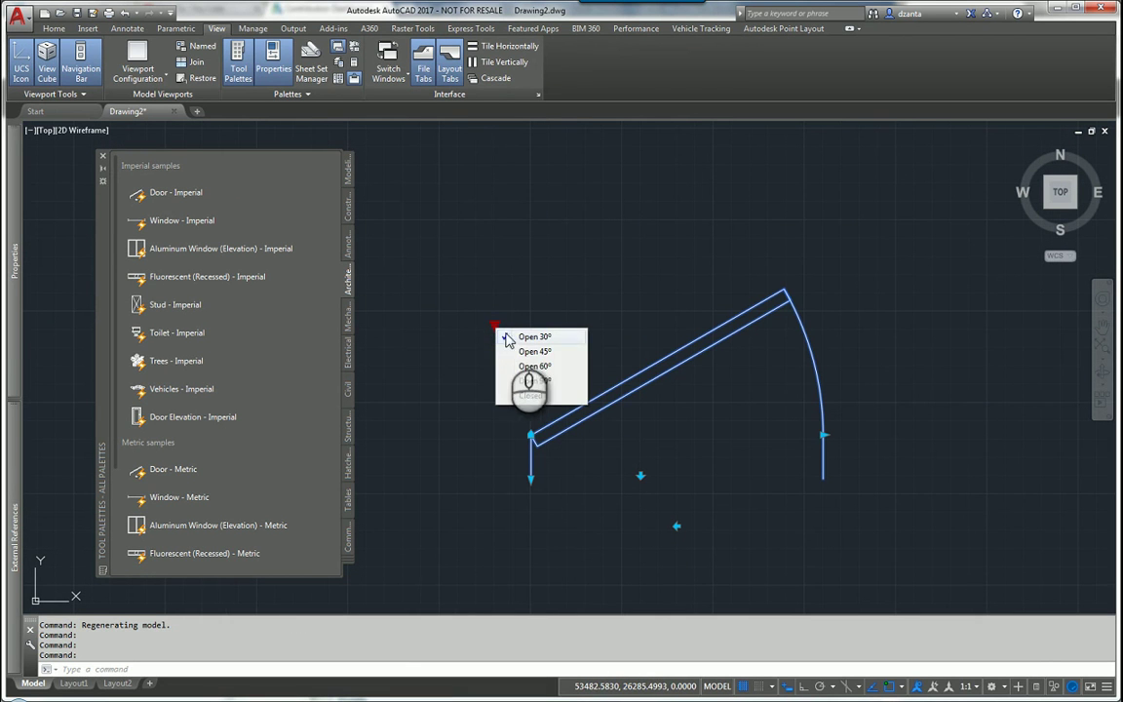
pyautogui.click(527, 353)
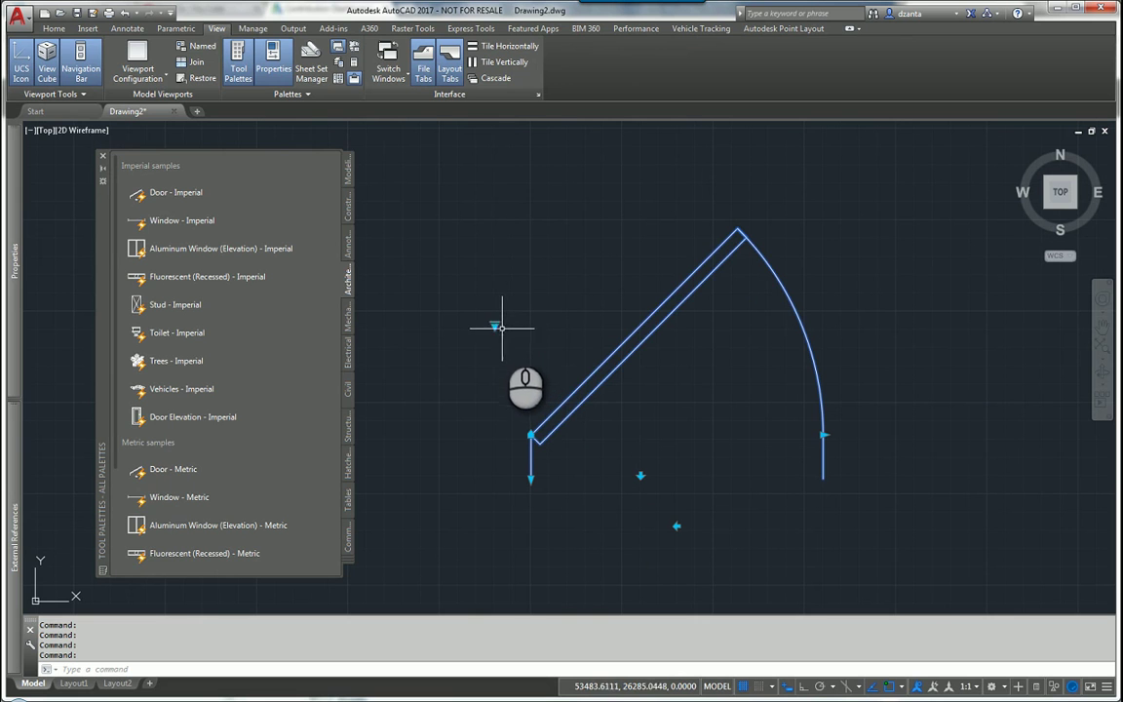
pyautogui.click(495, 325)
pyautogui.click(528, 365)
pyautogui.click(532, 478)
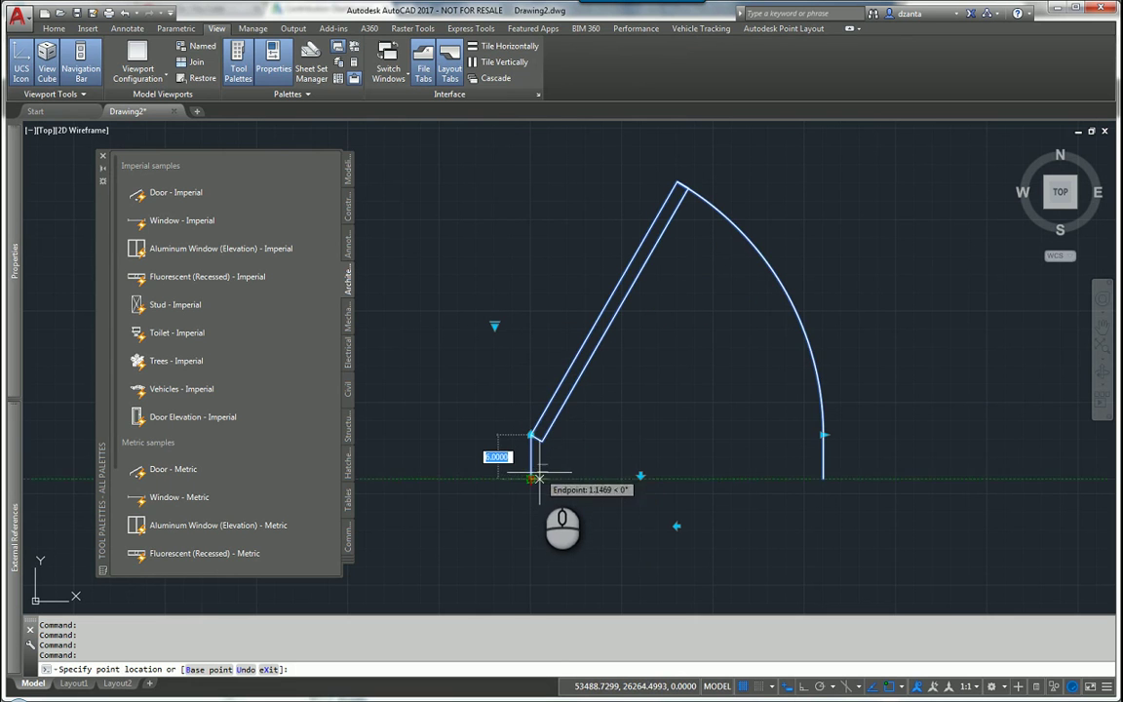
pyautogui.click(527, 458)
pyautogui.click(824, 436)
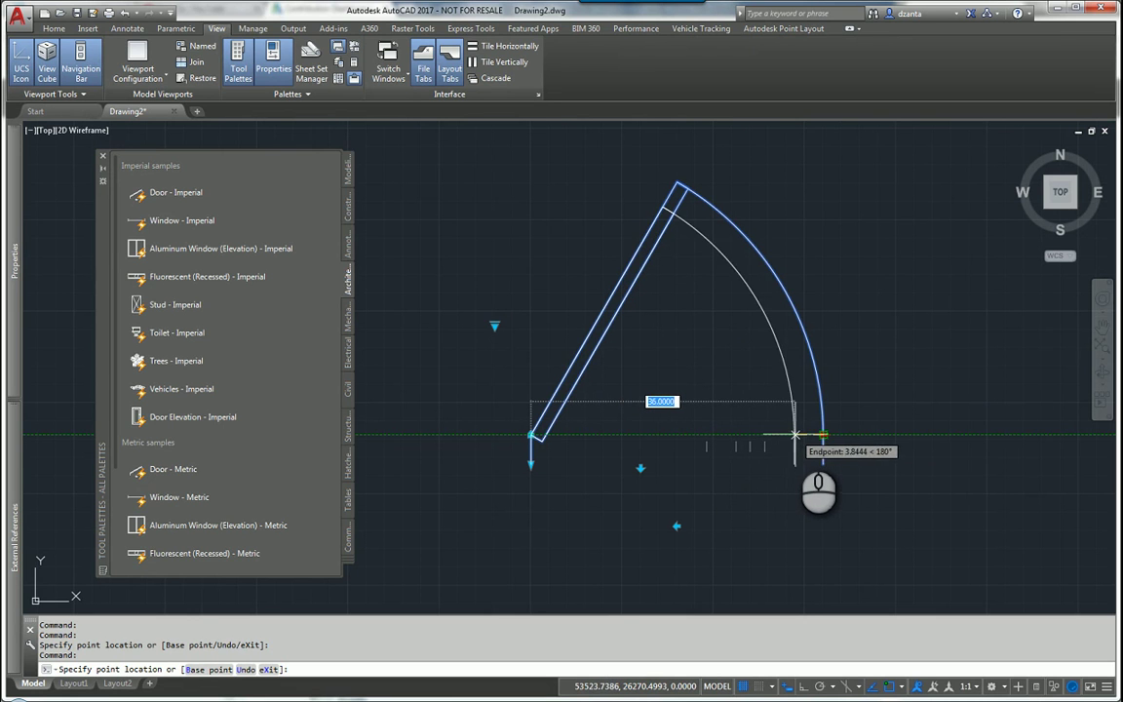
pyautogui.click(763, 435)
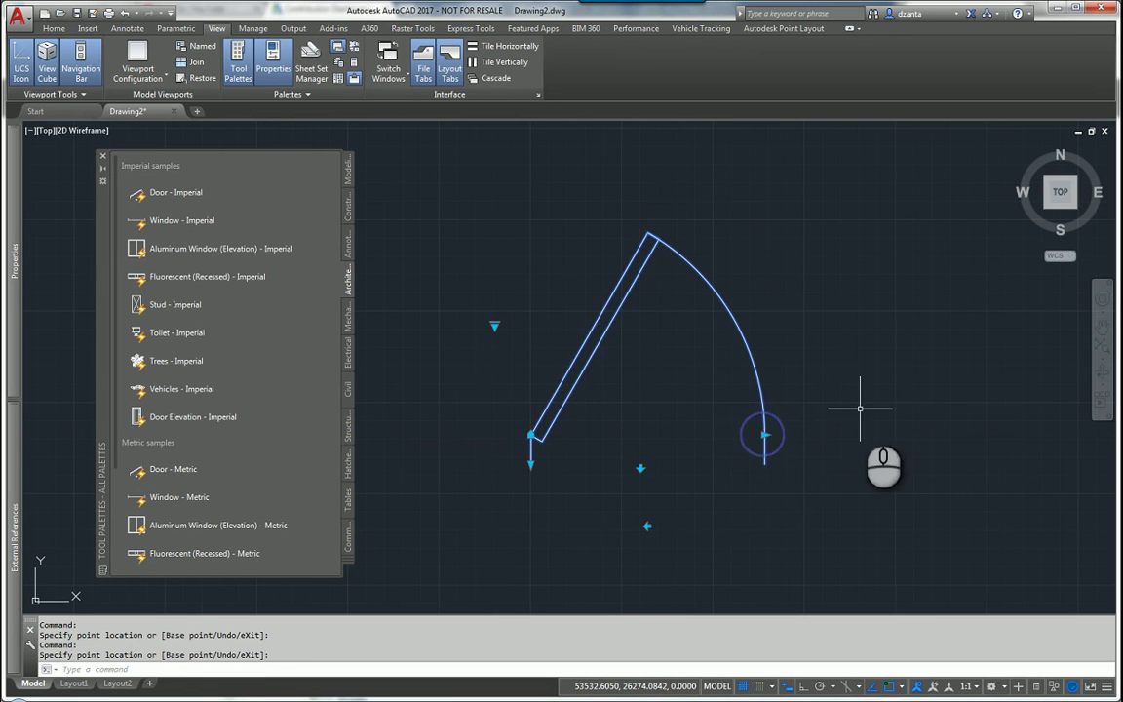
# Open the Door - Imperial tool's Properties and enlarge the Tool Properties window
pyautogui.rightClick(199, 195)
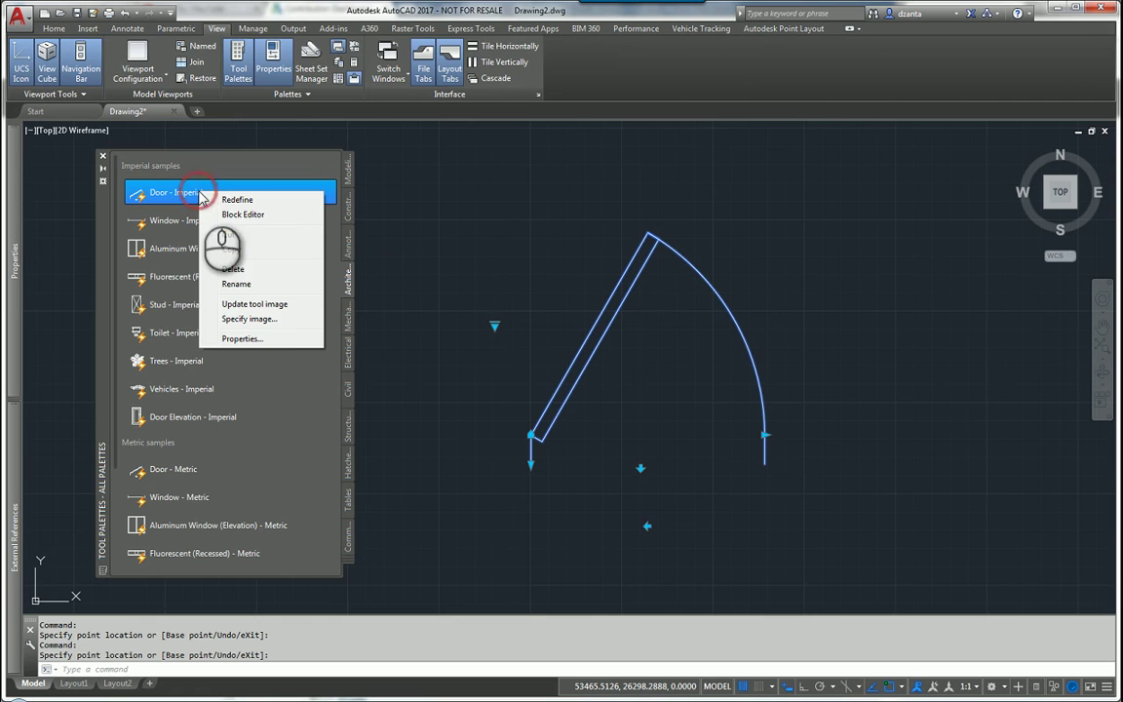
pyautogui.click(255, 339)
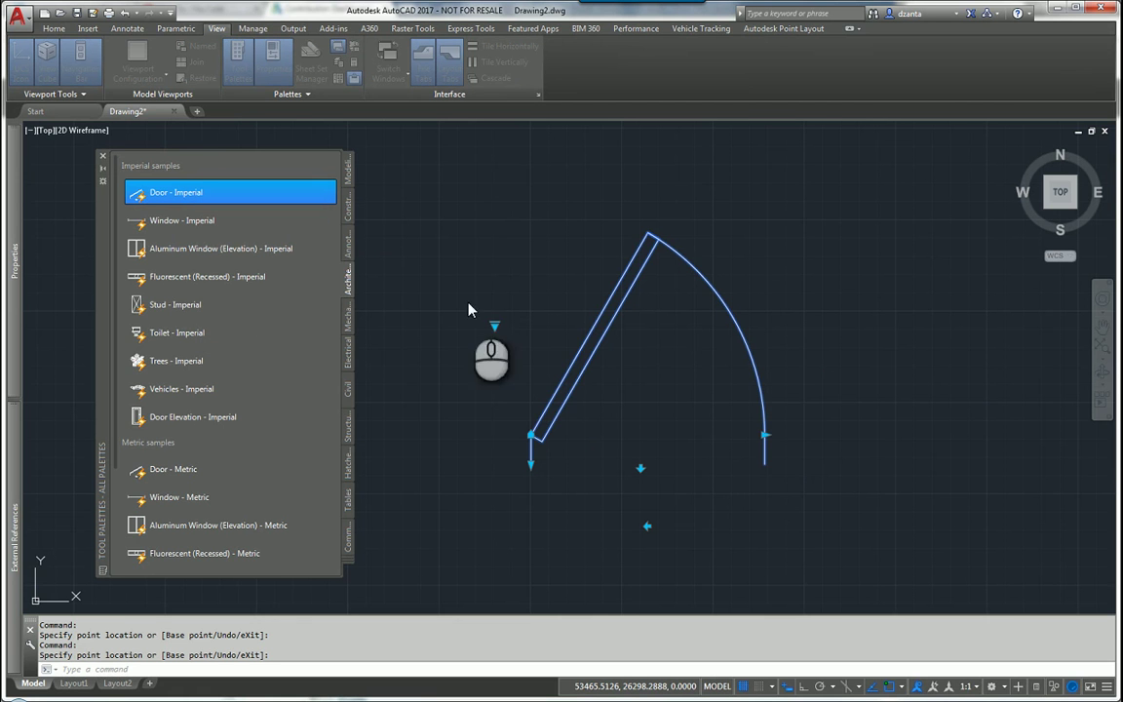
pyautogui.moveTo(744, 187); pyautogui.dragTo(468, 156)
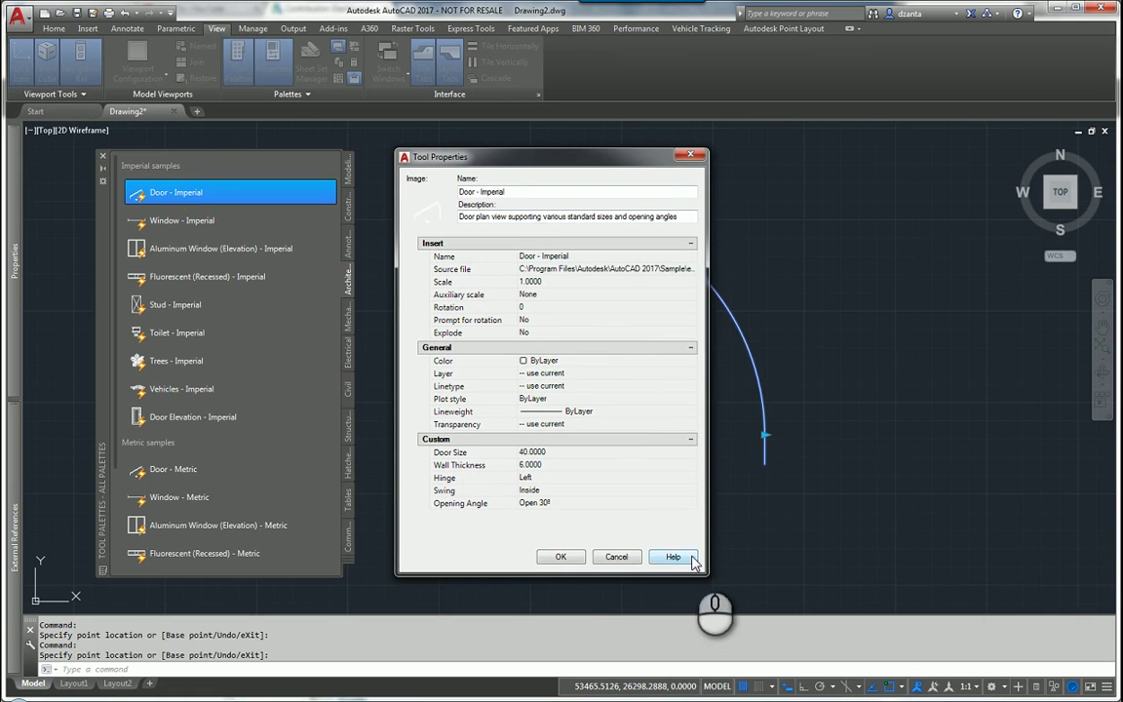
pyautogui.moveTo(704, 574); pyautogui.dragTo(825, 591)
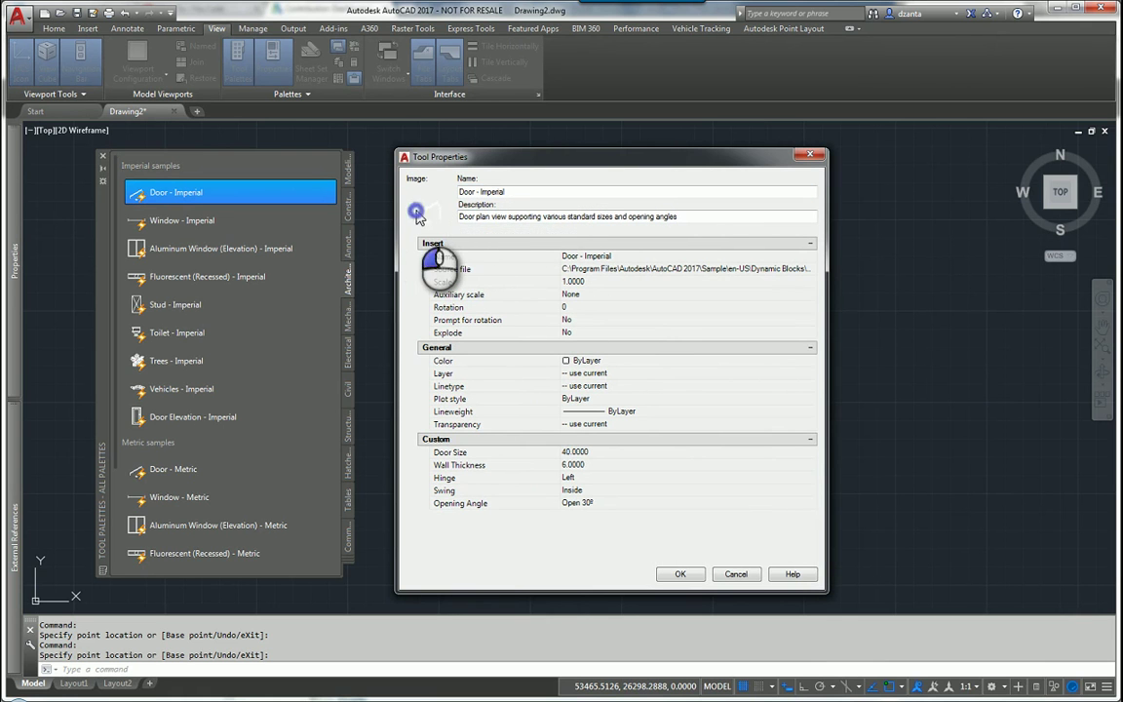
# Try Specify image for the tool, cancel, then select the name and description fields
pyautogui.rightClick(418, 218)
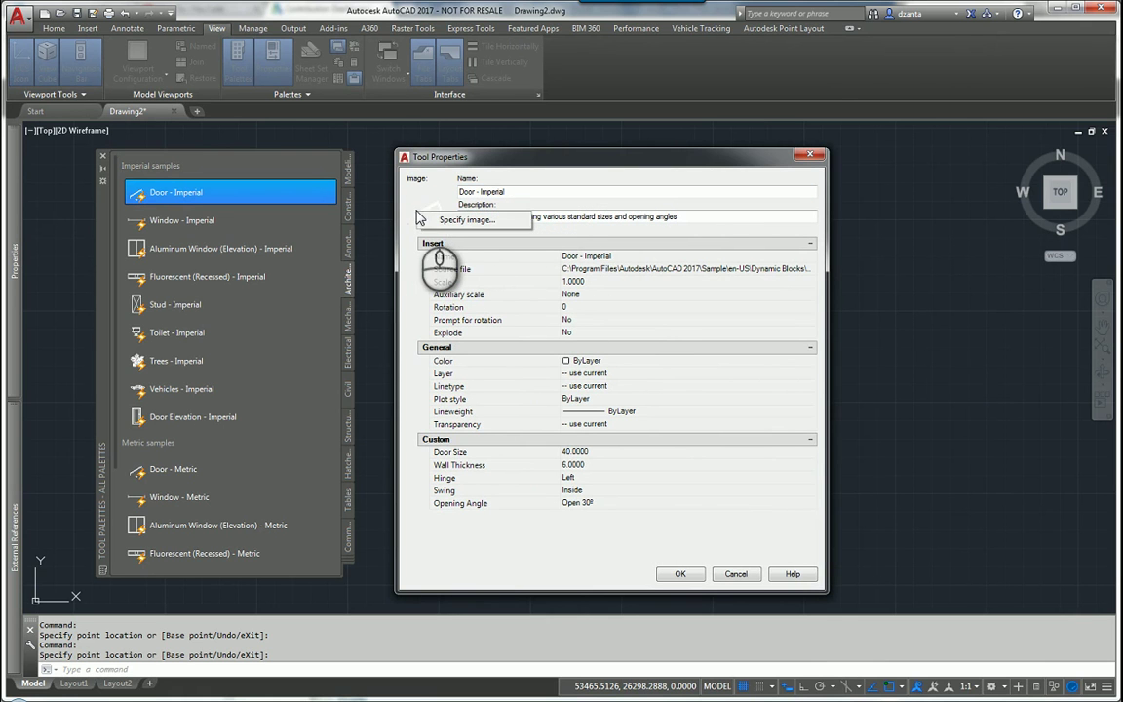
pyautogui.click(477, 224)
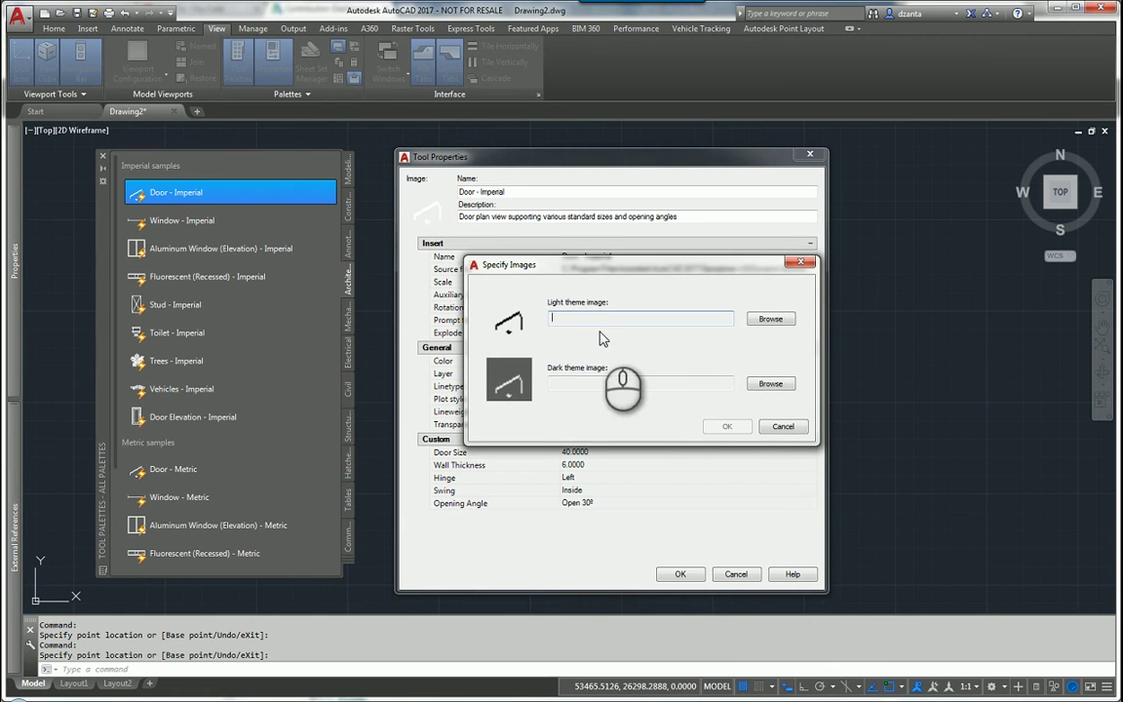
pyautogui.click(783, 426)
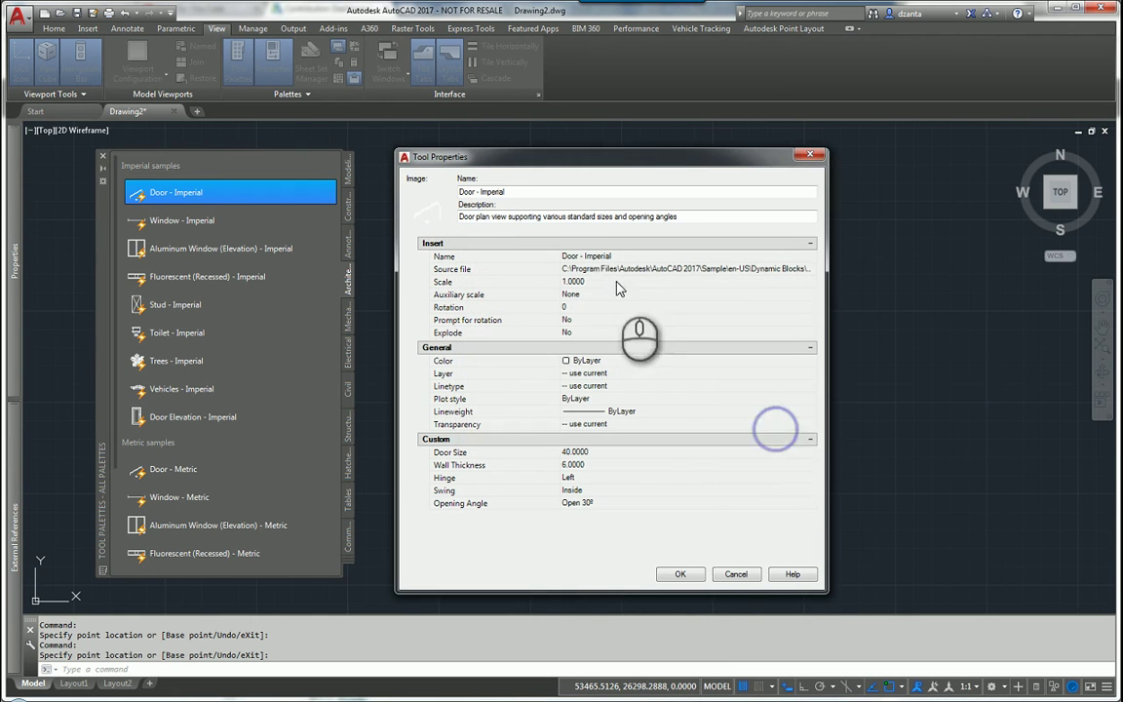
pyautogui.click(513, 192)
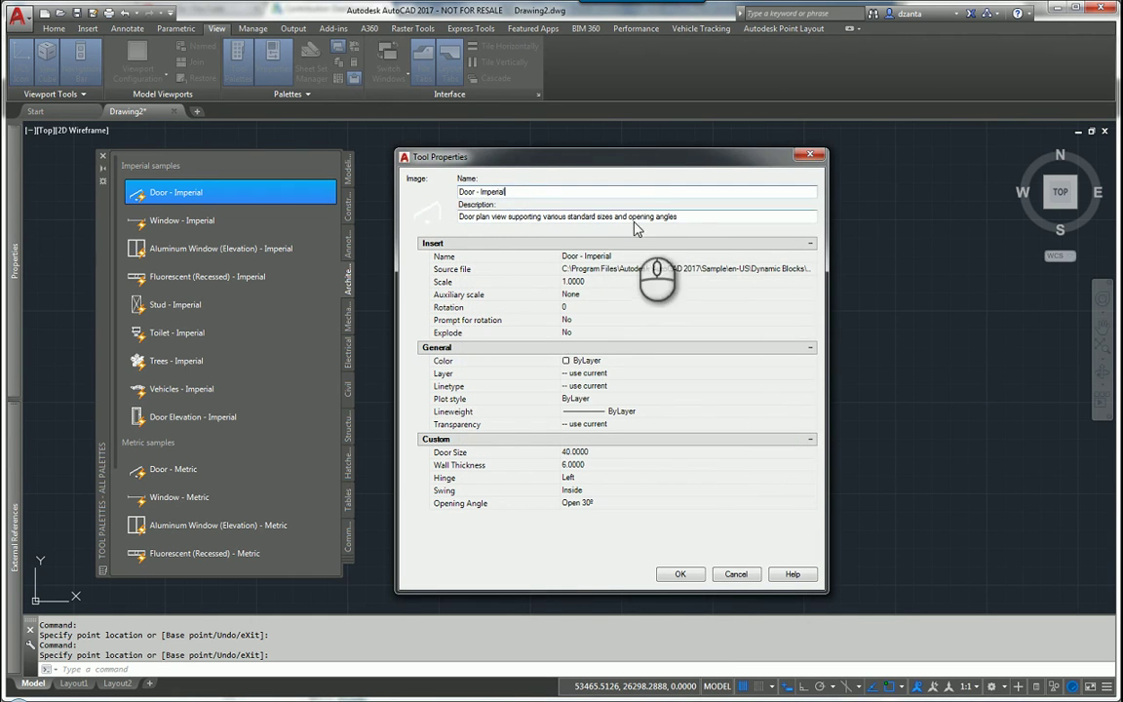
pyautogui.click(709, 217)
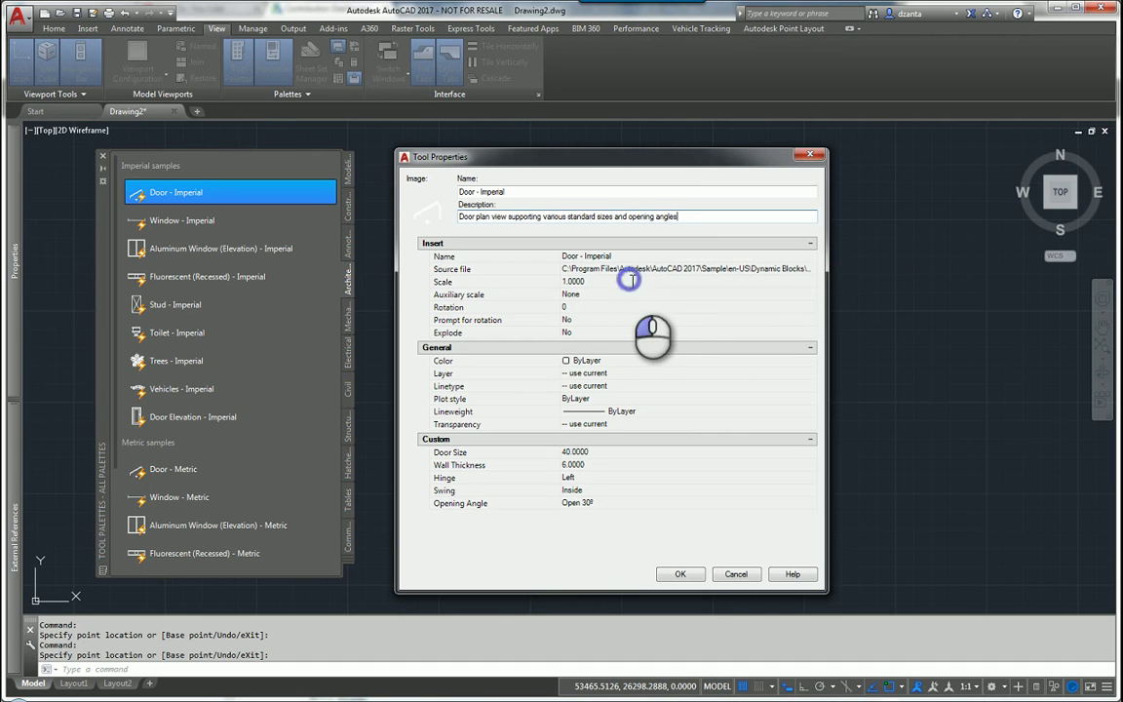
pyautogui.click(633, 282)
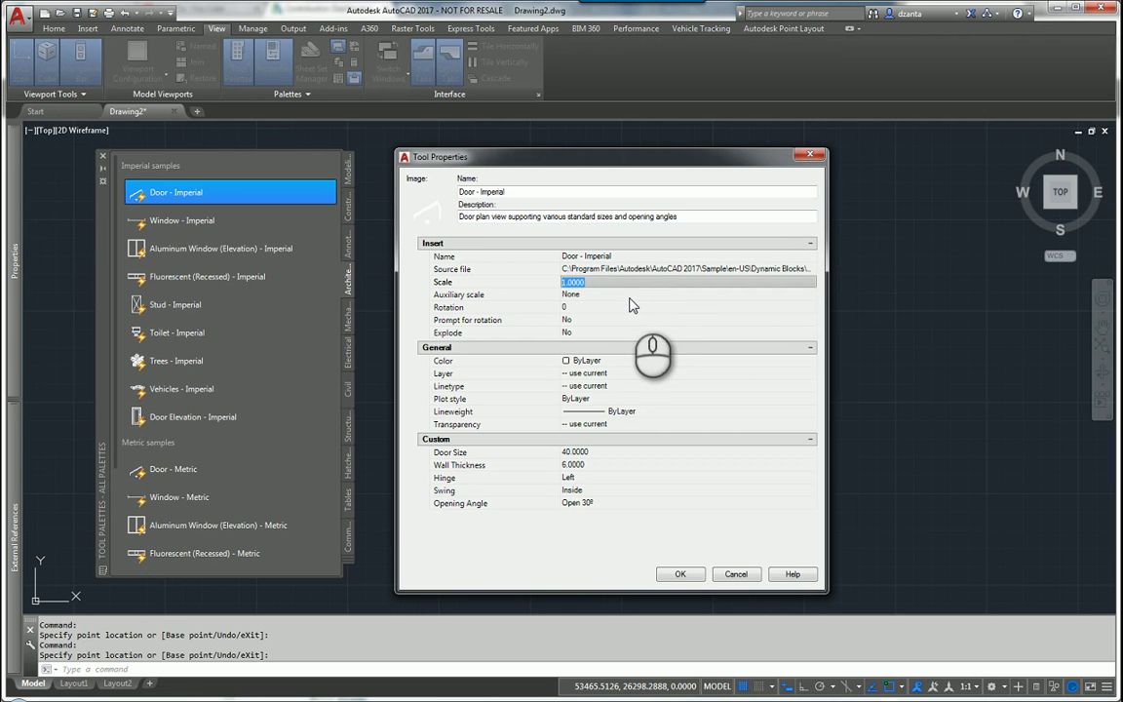
pyautogui.click(633, 298)
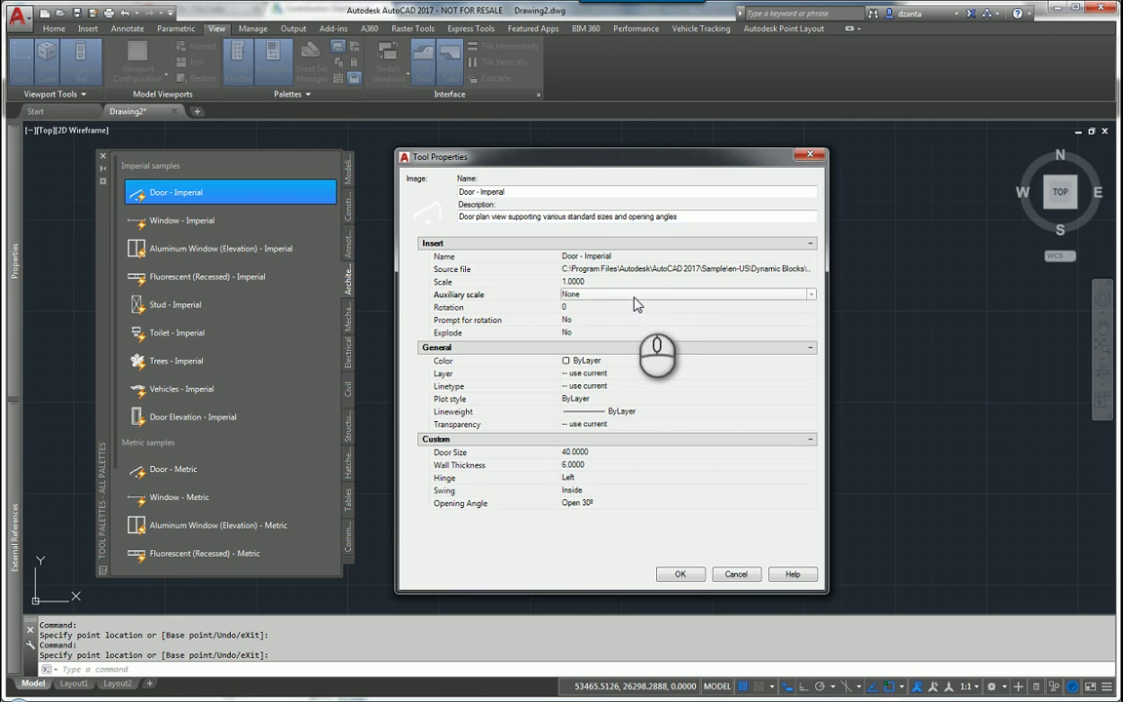
pyautogui.click(627, 309)
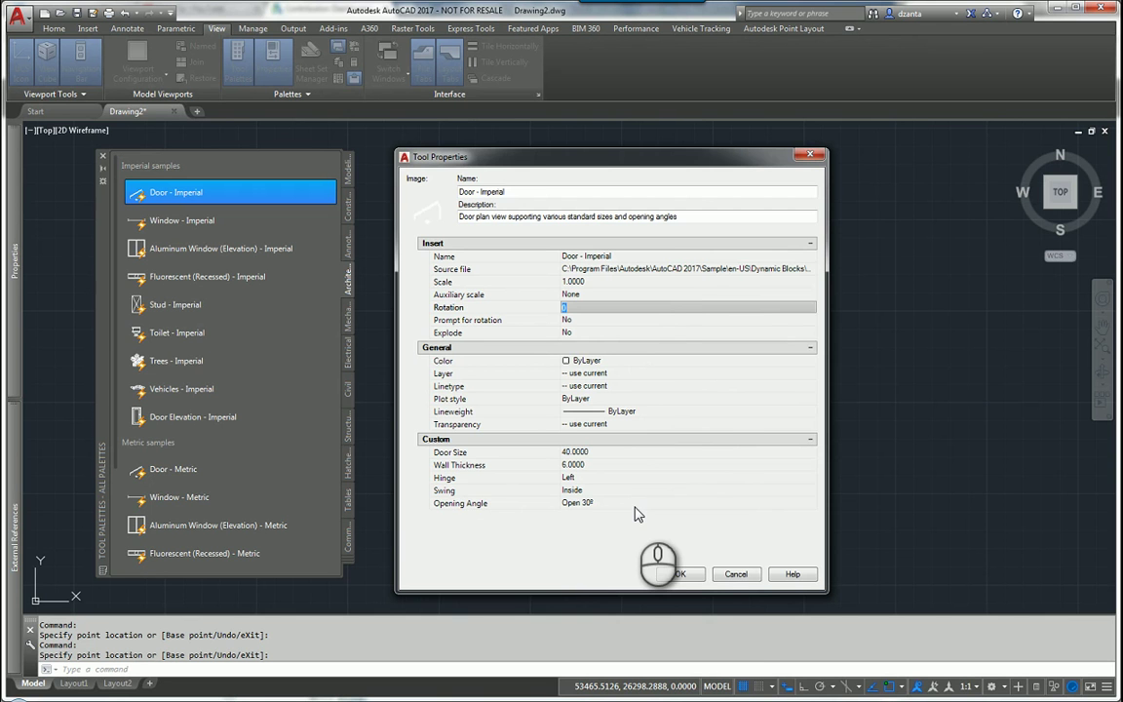
pyautogui.click(736, 574)
pyautogui.rightClick(199, 252)
pyautogui.click(265, 399)
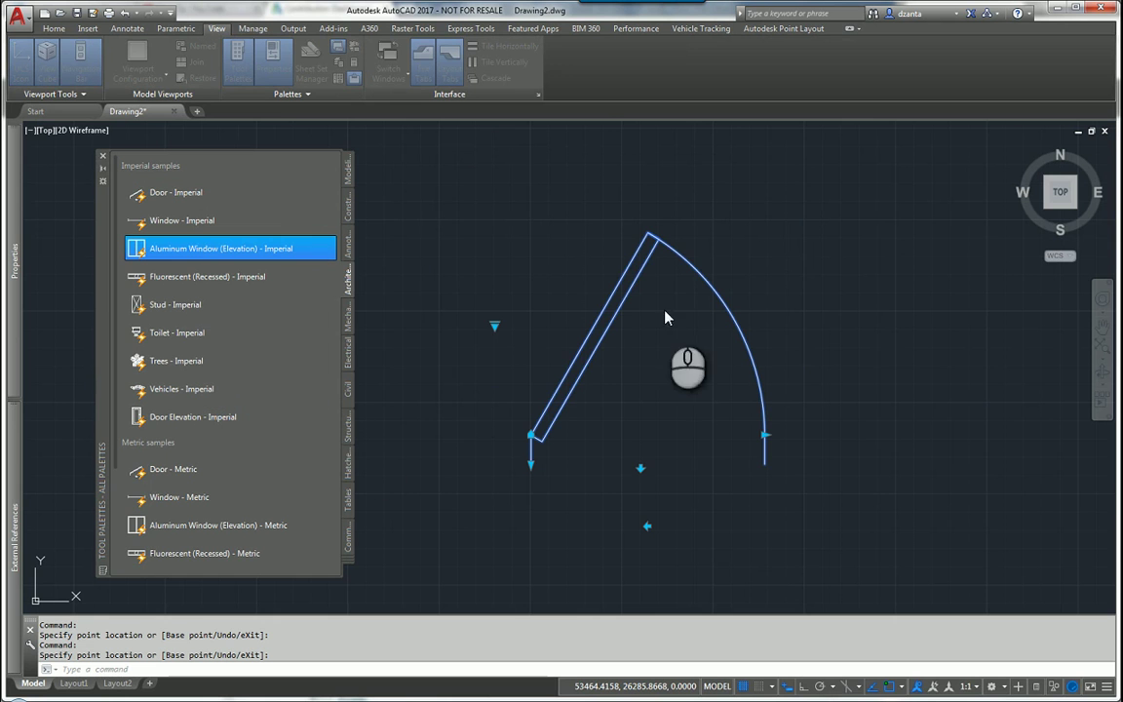
pyautogui.moveTo(599, 166); pyautogui.dragTo(536, 141)
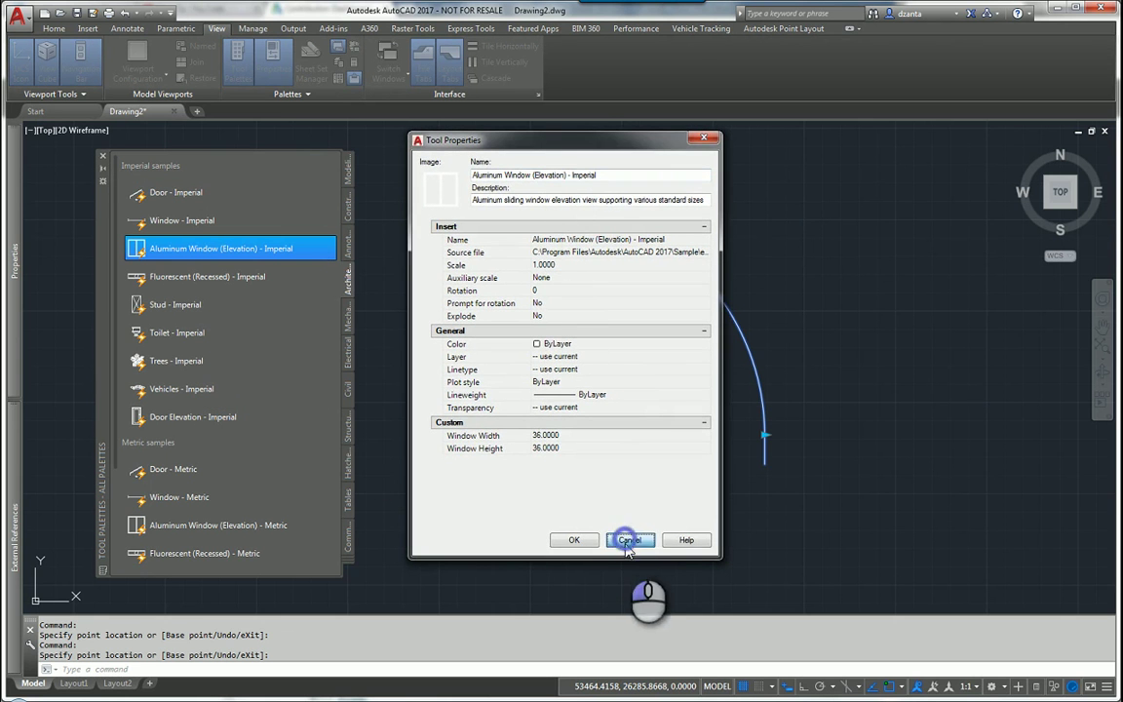
pyautogui.click(574, 539)
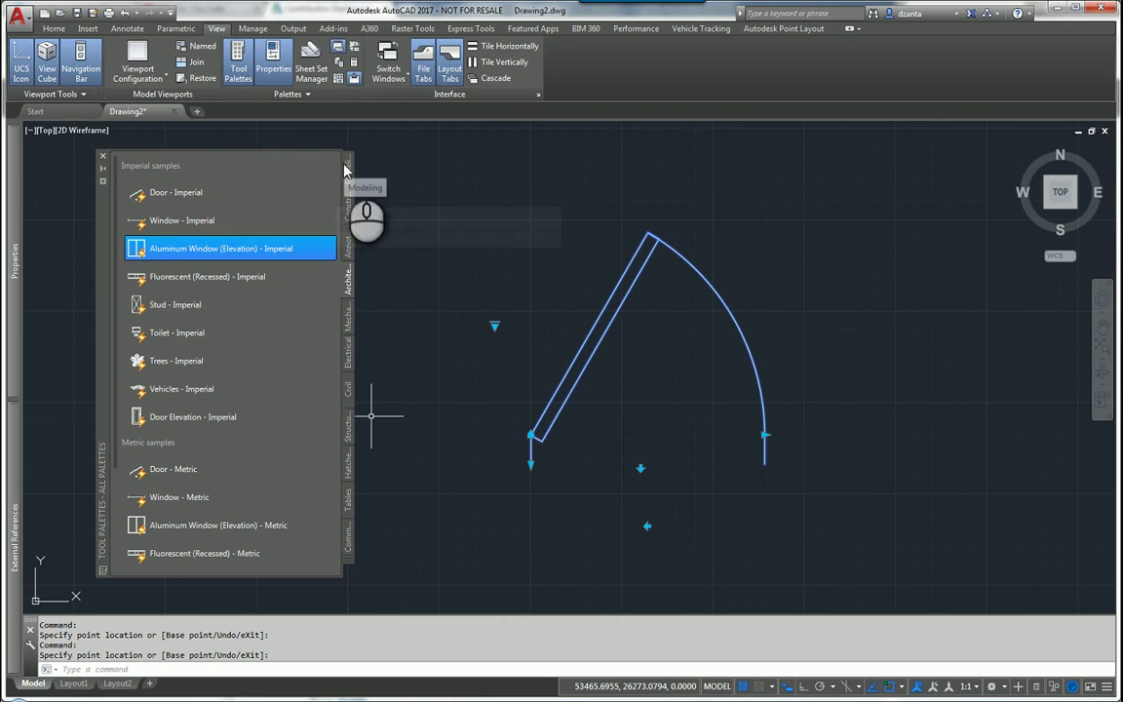
# Create a new tool palette named test from the palette's context menu
pyautogui.rightClick(349, 563)
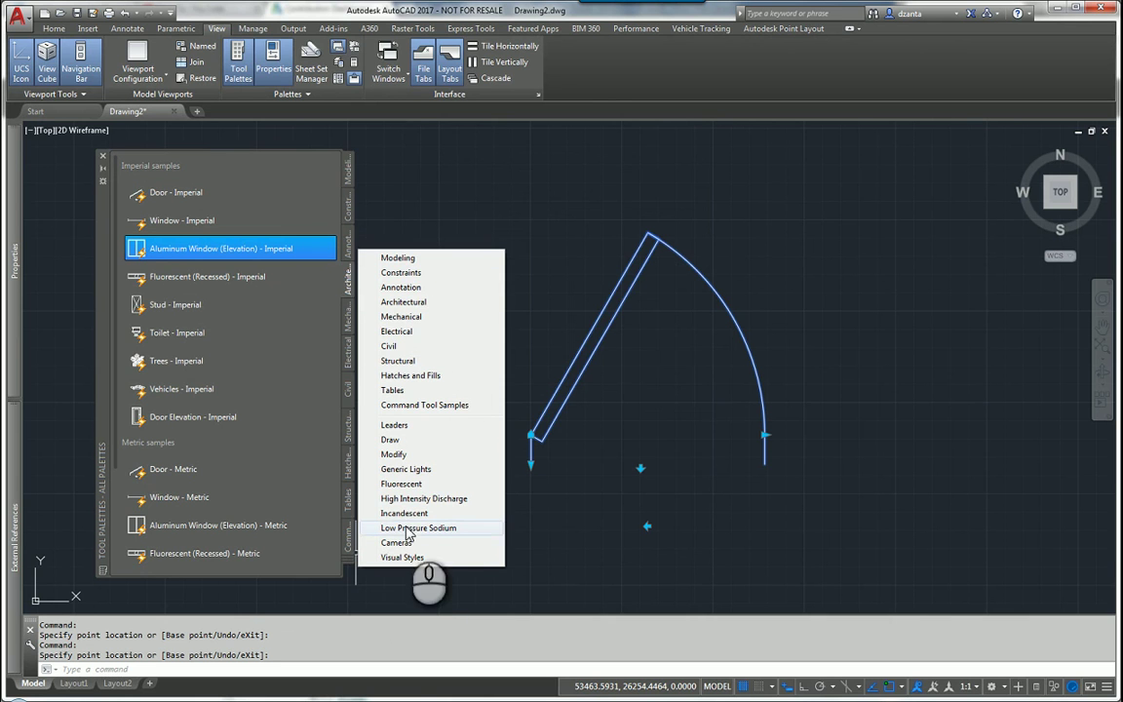
pyautogui.click(101, 254)
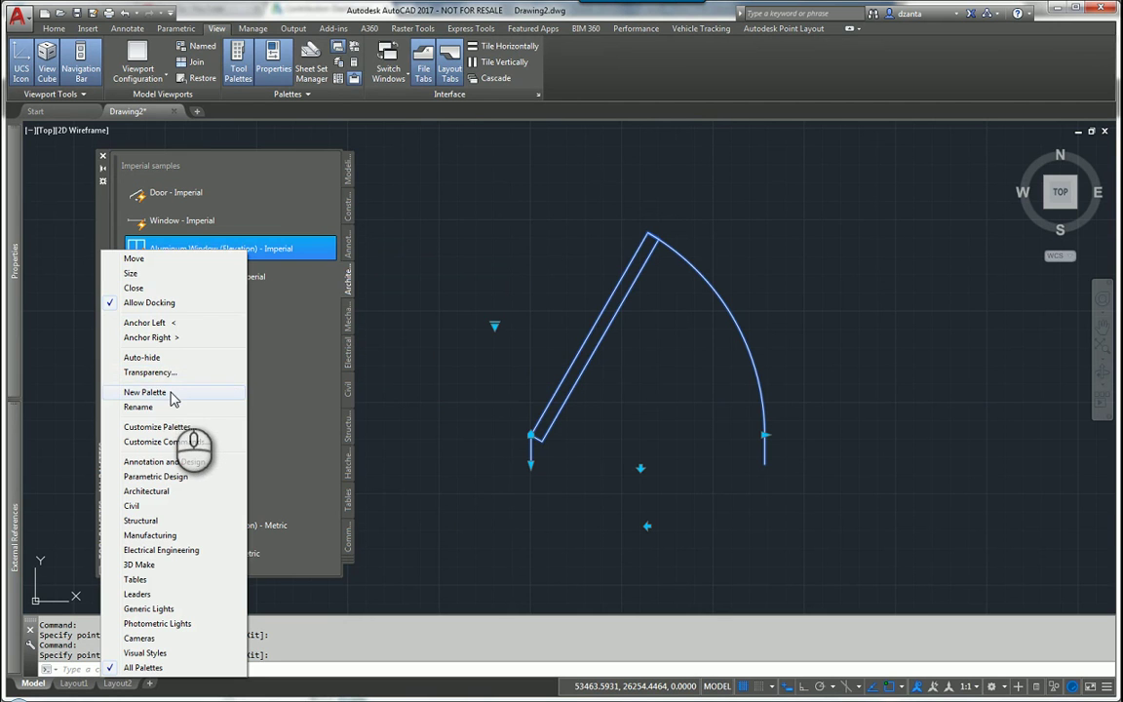
pyautogui.click(147, 392)
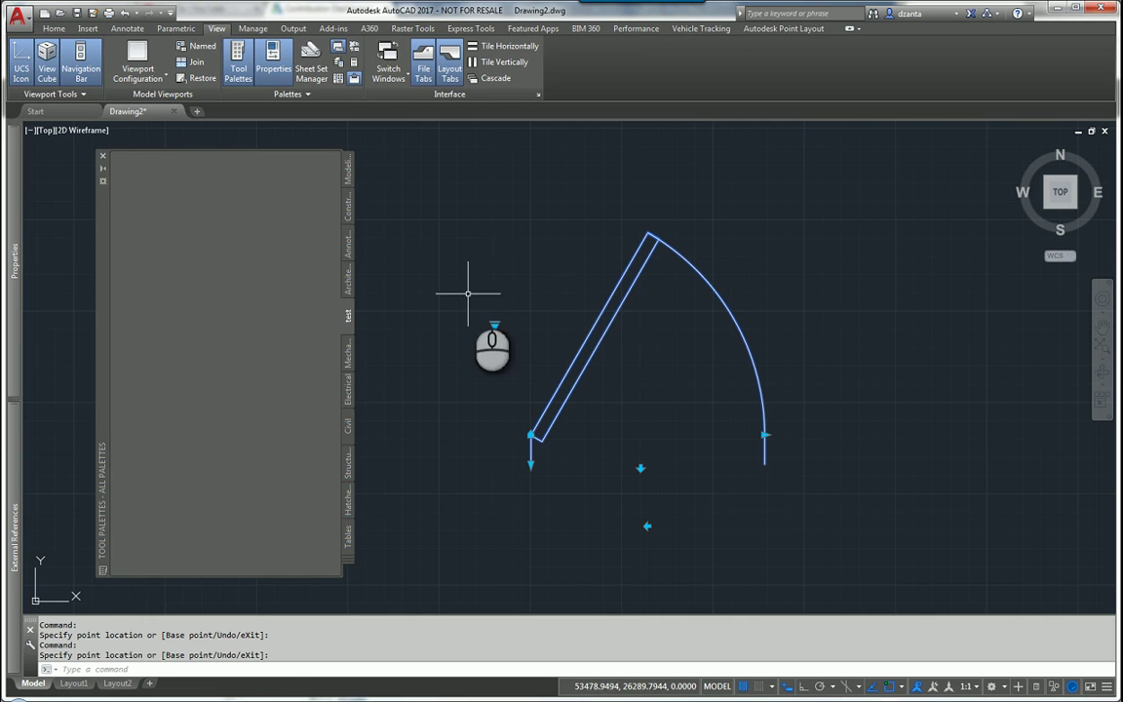
# Select the door, drag it to the test palette, and acknowledge the save-first warning
pyautogui.click(560, 209)
pyautogui.click(539, 201)
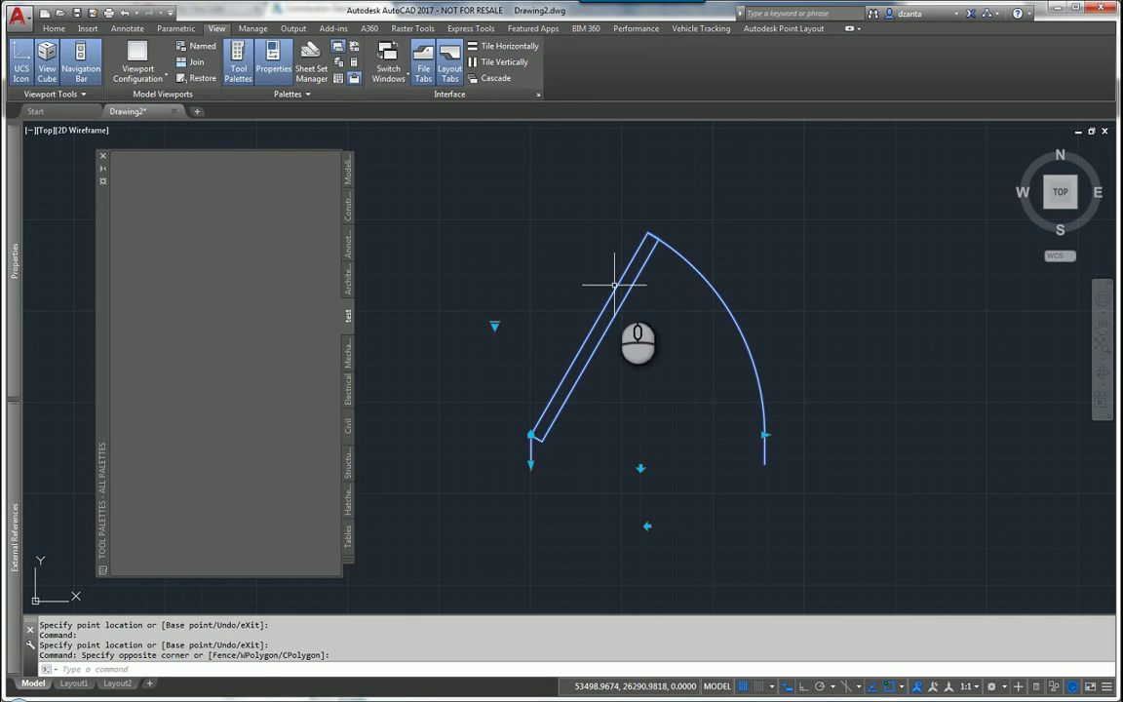
pyautogui.moveTo(615, 282)
pyautogui.mouseDown()
pyautogui.moveTo(473, 332)
pyautogui.moveTo(193, 250)
pyautogui.moveTo(176, 218)
pyautogui.mouseUp()
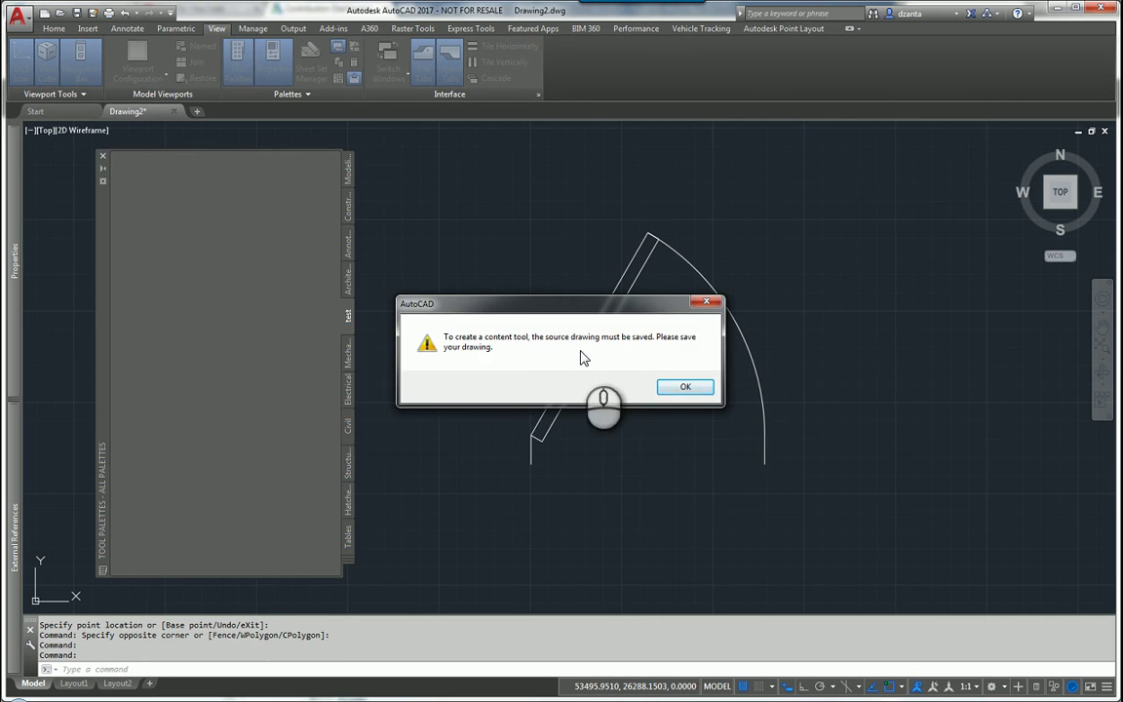
pyautogui.click(685, 388)
# Save the drawing as testfile.dwg in the Temp folder
pyautogui.click(17, 14)
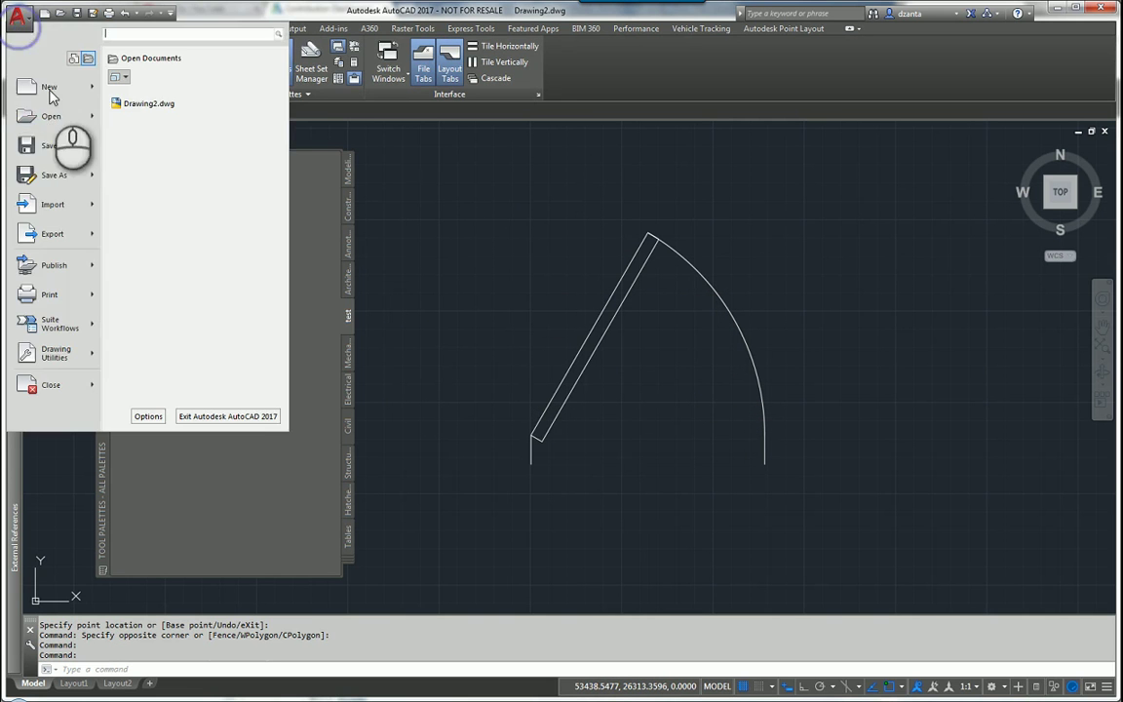
pyautogui.click(54, 177)
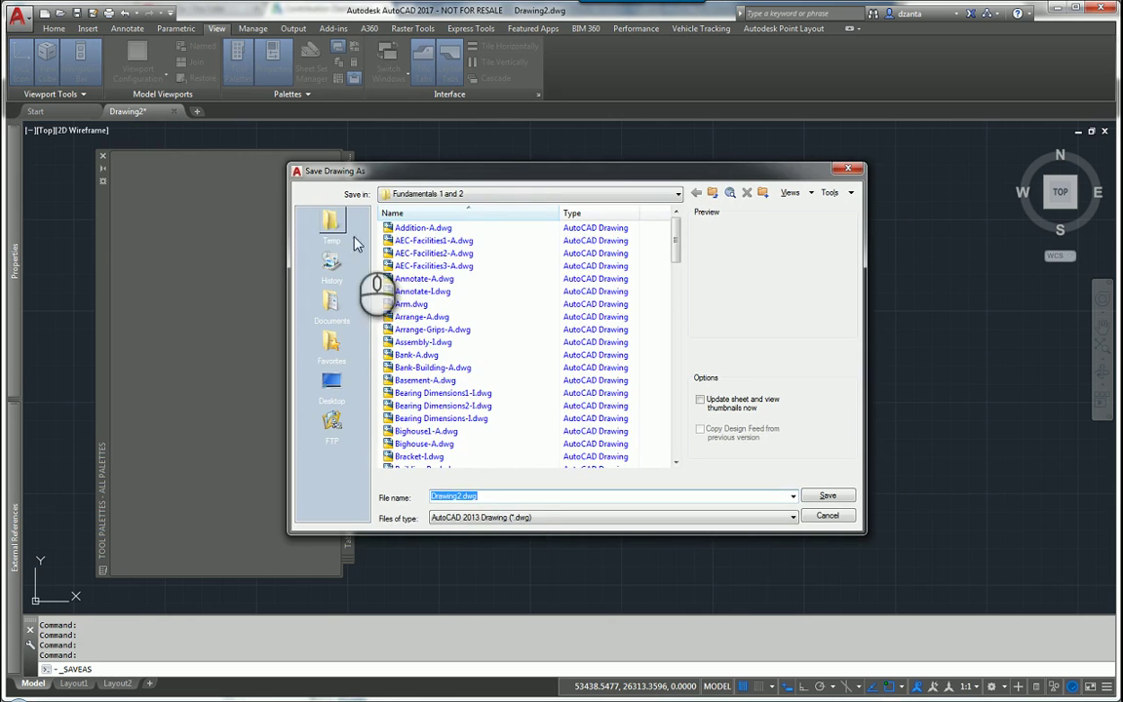
pyautogui.click(334, 226)
pyautogui.click(493, 496)
pyautogui.write('testfile')
pyautogui.press('Return')
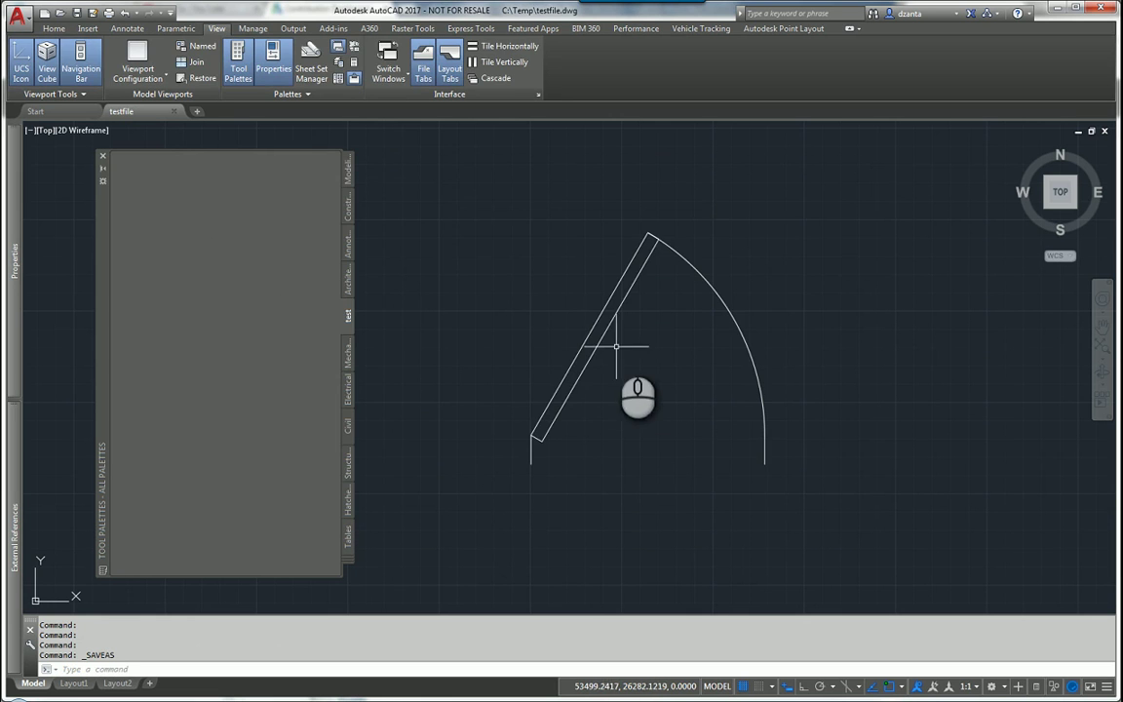
# Add the door block to the test palette as a Door - Imperial tool
pyautogui.click(602, 301)
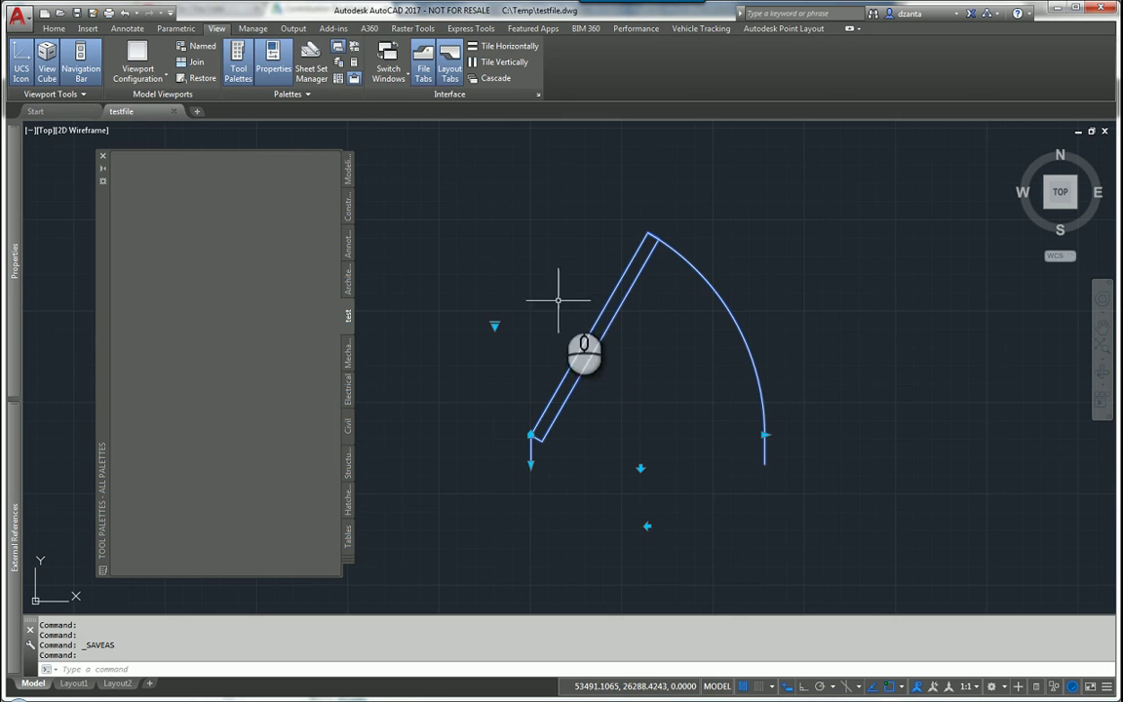
pyautogui.moveTo(605, 305)
pyautogui.mouseDown()
pyautogui.moveTo(551, 321)
pyautogui.moveTo(337, 283)
pyautogui.moveTo(227, 234)
pyautogui.mouseUp()
pyautogui.click(792, 312)
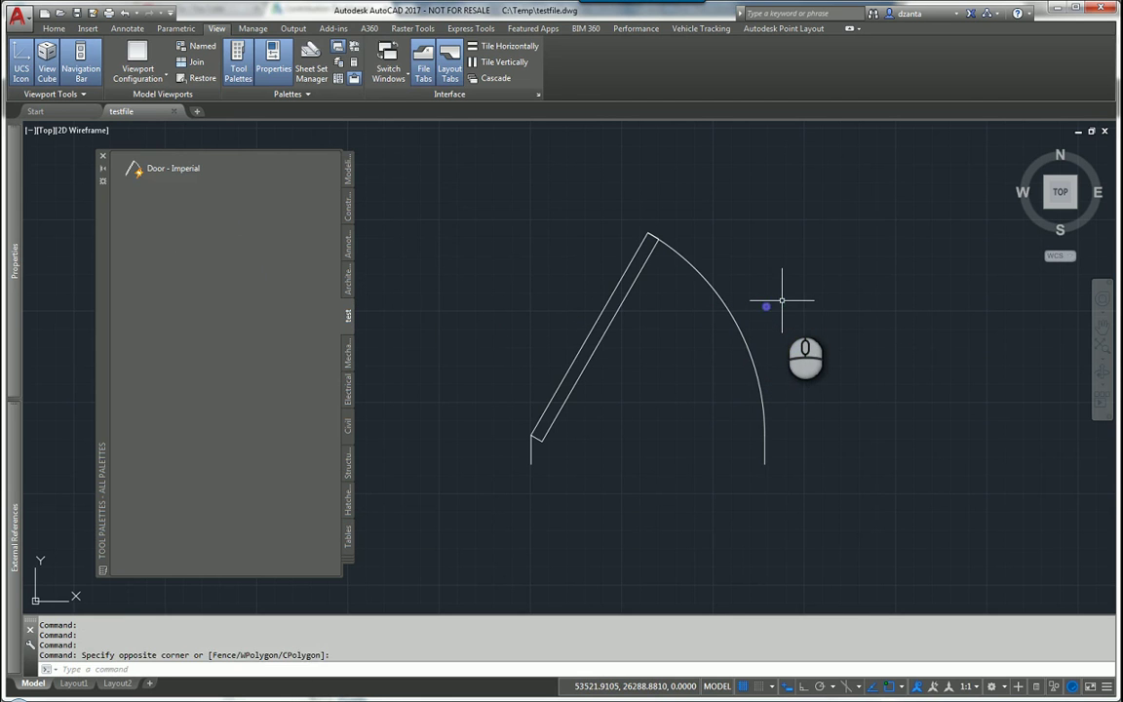
pyautogui.press('Escape')
pyautogui.press('Escape')
# Draw a sloped line, a rectangle (REC) and a circle (C) beside the door
pyautogui.press('Return')
pyautogui.click(767, 292)
pyautogui.click(954, 244)
pyautogui.write('rec')
pyautogui.press('Return')
pyautogui.click(780, 451)
pyautogui.click(915, 389)
pyautogui.write('c')
pyautogui.press('Return')
pyautogui.click(931, 349)
pyautogui.click(978, 328)
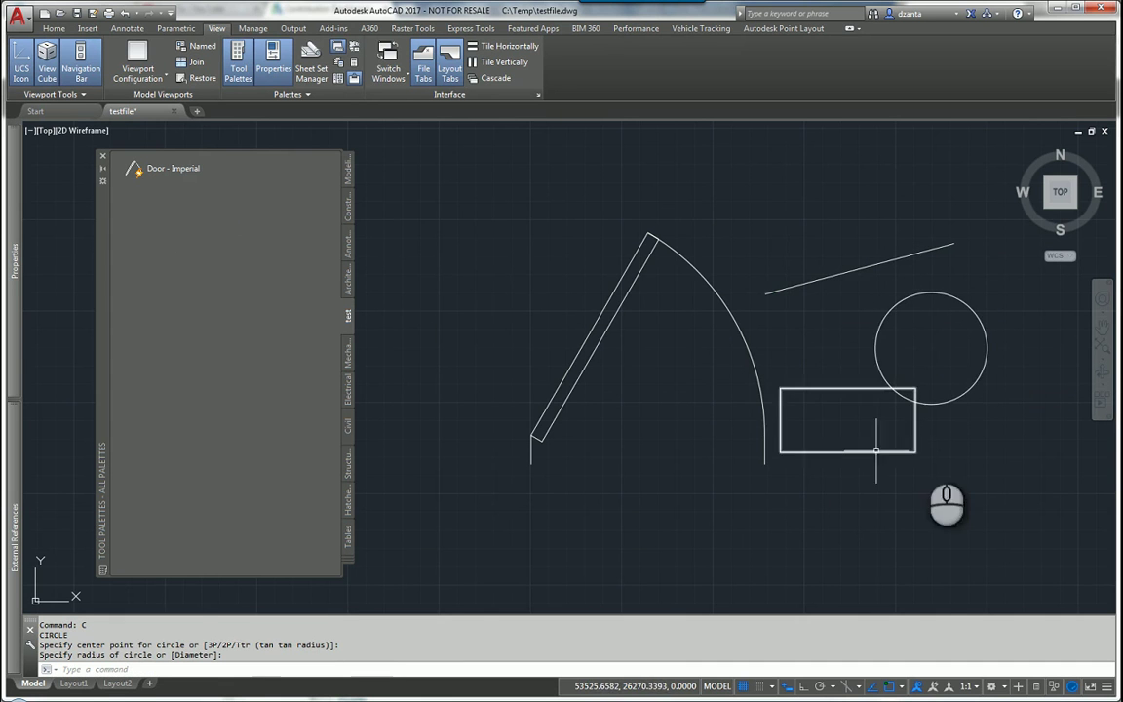
# Add the line, circle and rectangle to the test palette as tools
pyautogui.click(843, 276)
pyautogui.click(842, 274)
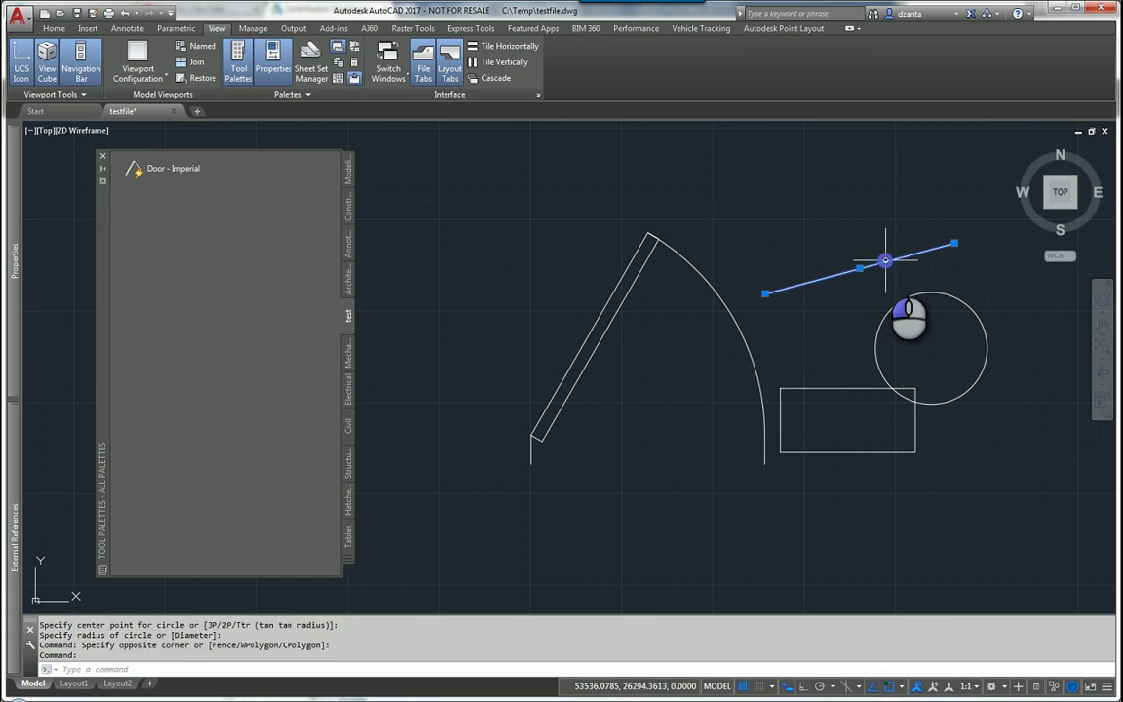
pyautogui.moveTo(884, 260); pyautogui.dragTo(243, 228)
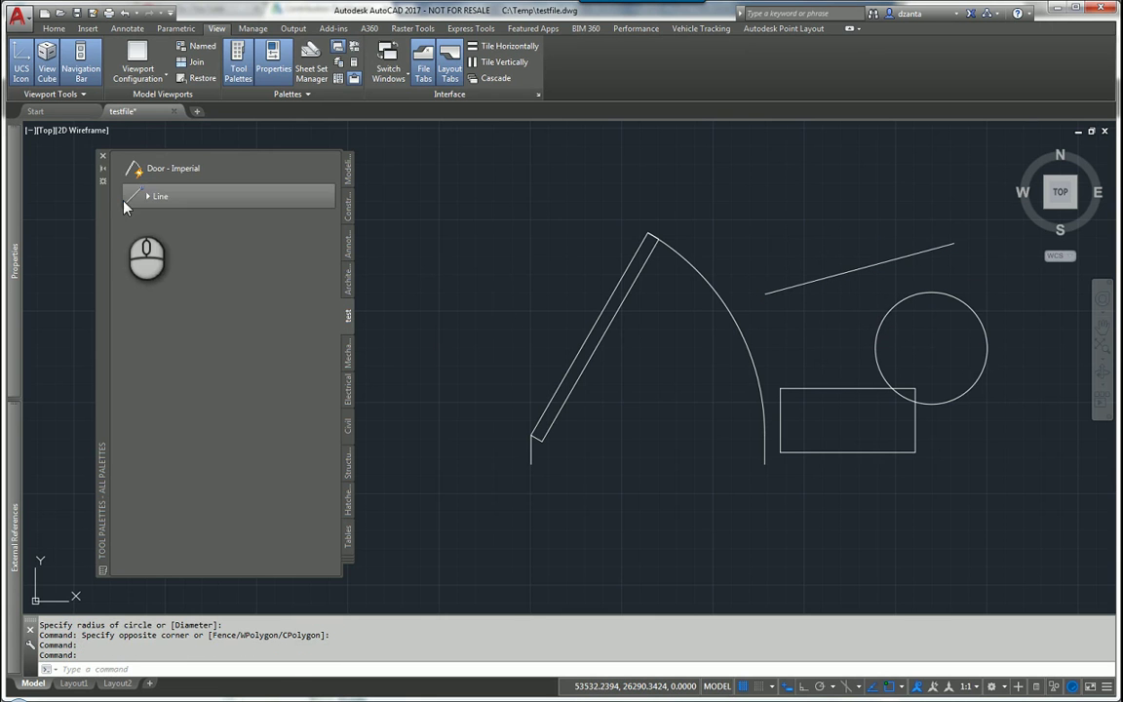
pyautogui.moveTo(1004, 326)
pyautogui.mouseDown()
pyautogui.moveTo(964, 328)
pyautogui.moveTo(957, 298)
pyautogui.moveTo(780, 342)
pyautogui.moveTo(263, 260)
pyautogui.mouseUp()
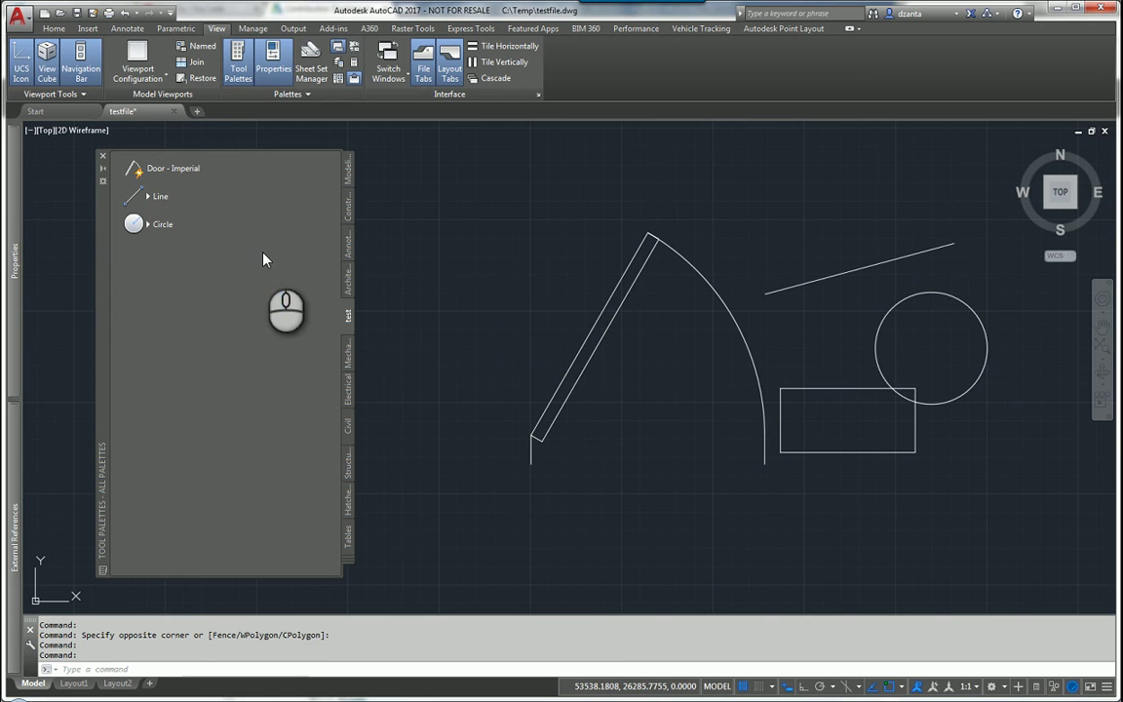
pyautogui.click(827, 388)
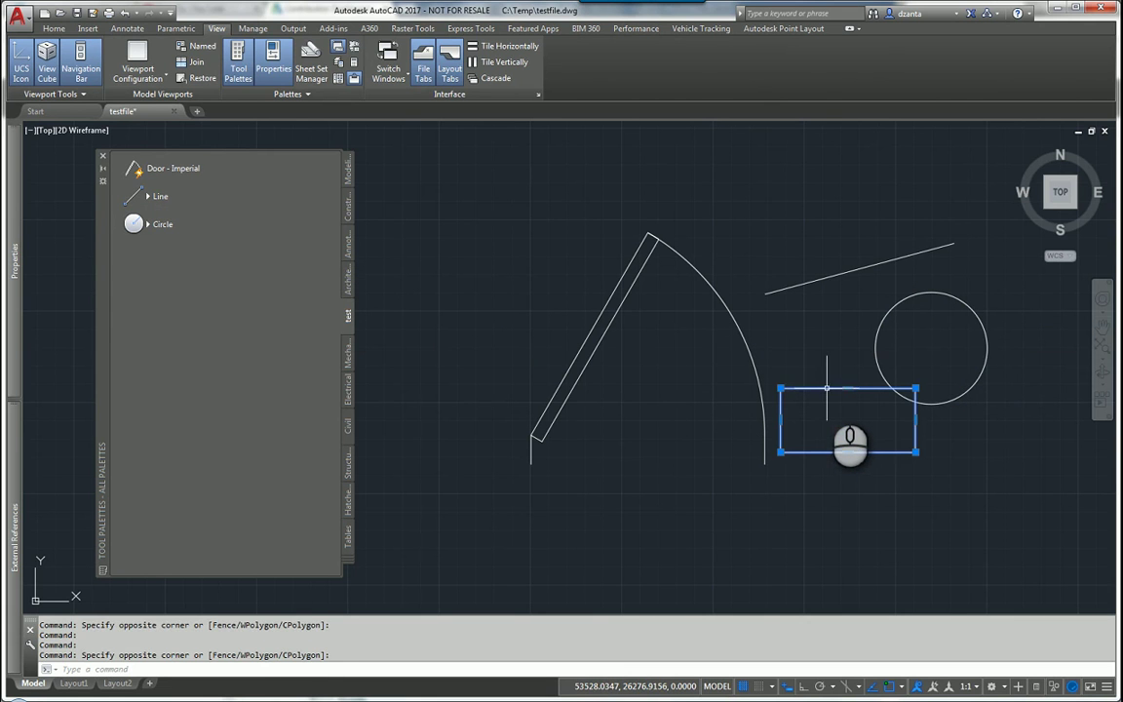
pyautogui.moveTo(827, 388); pyautogui.dragTo(246, 329)
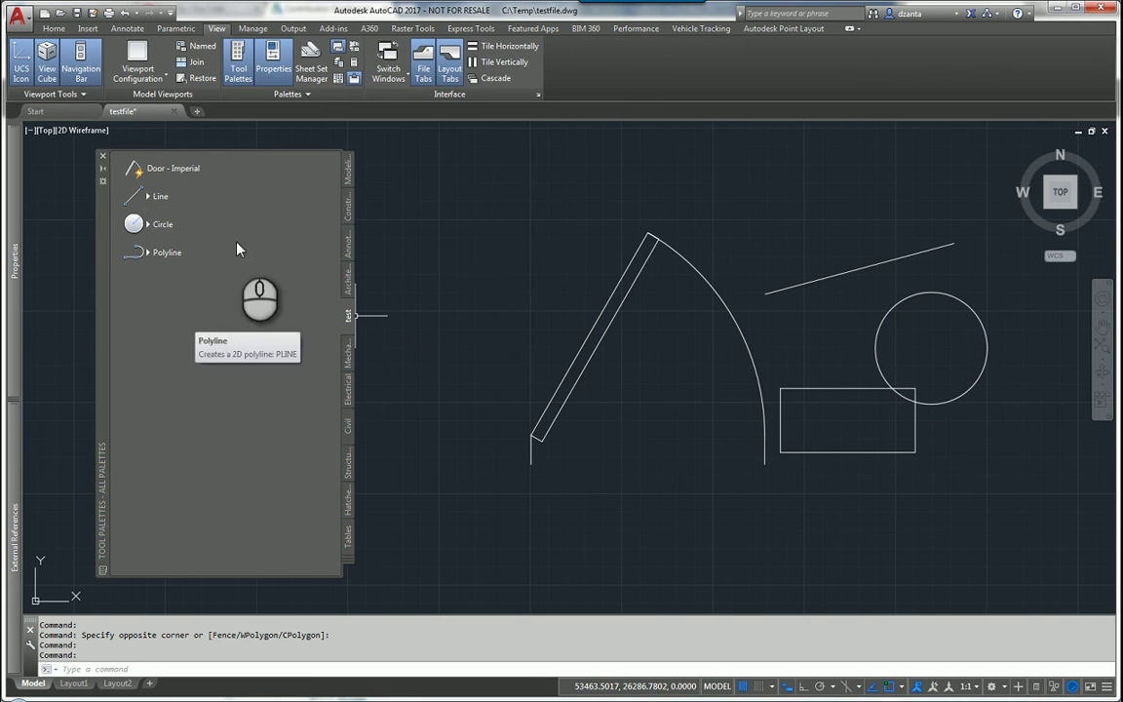
pyautogui.rightClick(102, 219)
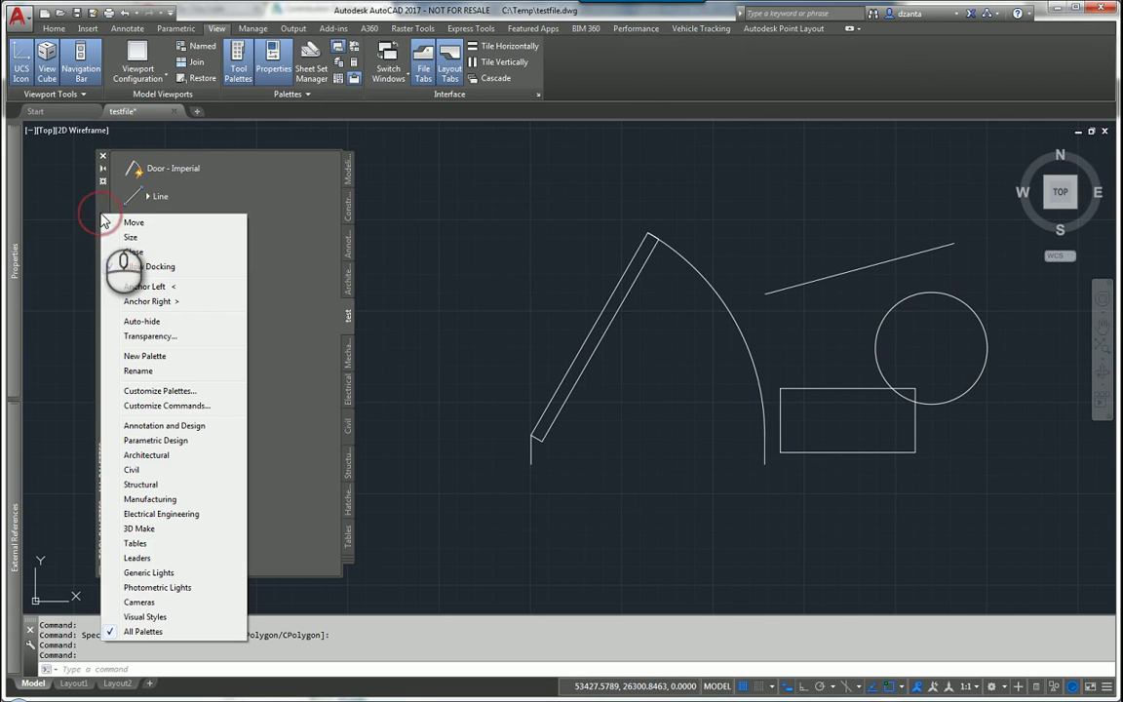
pyautogui.click(166, 337)
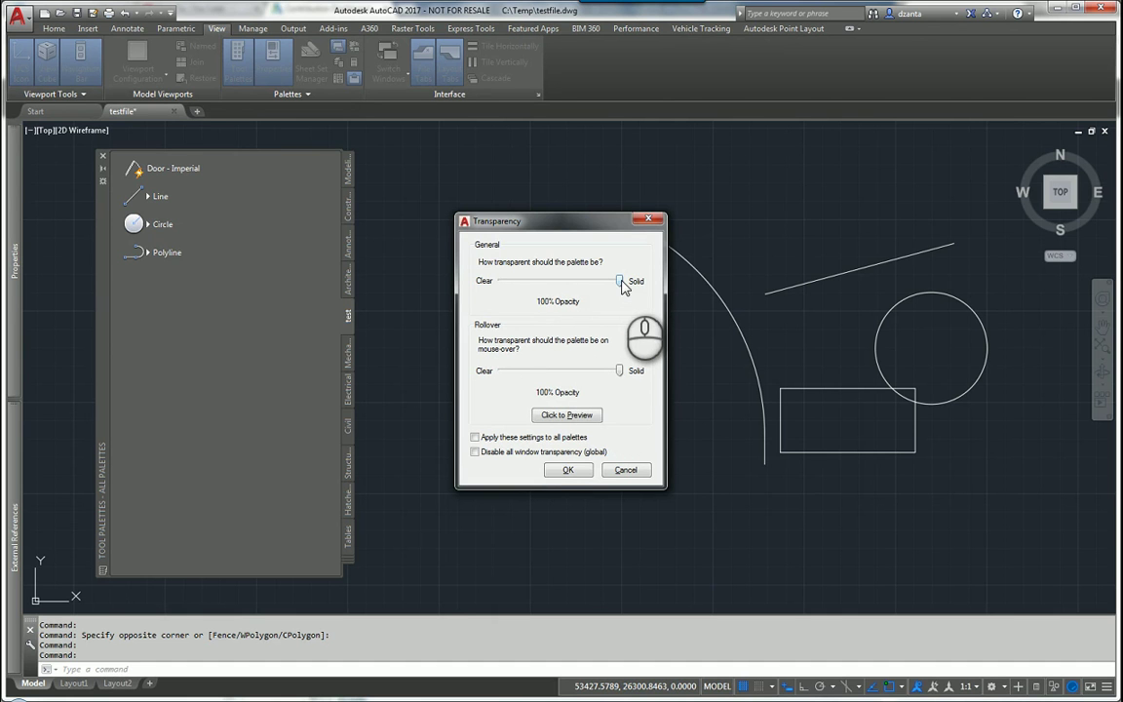
pyautogui.moveTo(621, 282); pyautogui.dragTo(541, 284)
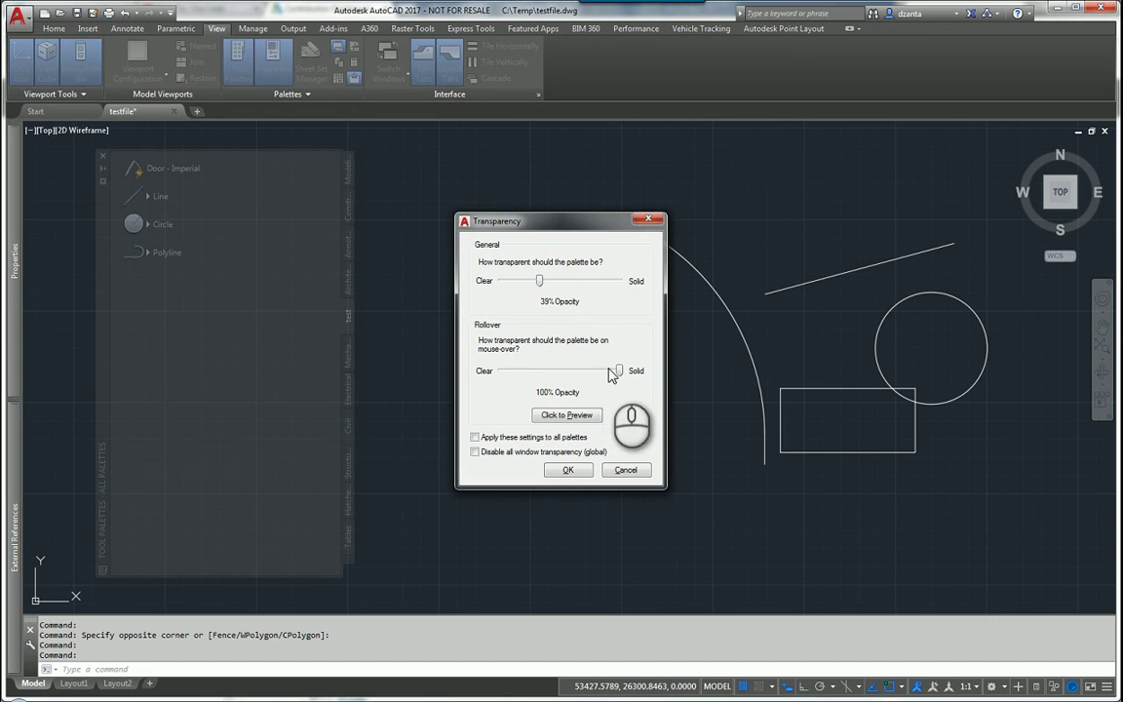
pyautogui.moveTo(617, 372)
pyautogui.mouseDown()
pyautogui.moveTo(546, 374)
pyautogui.moveTo(604, 377)
pyautogui.mouseUp()
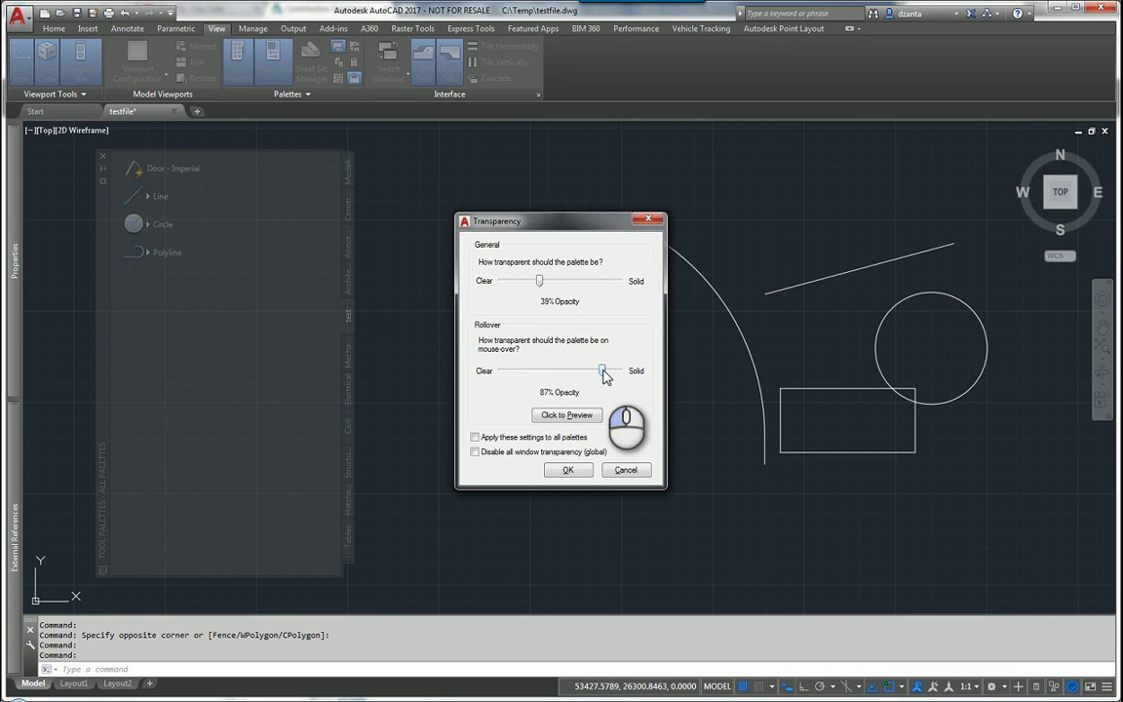
pyautogui.click(624, 471)
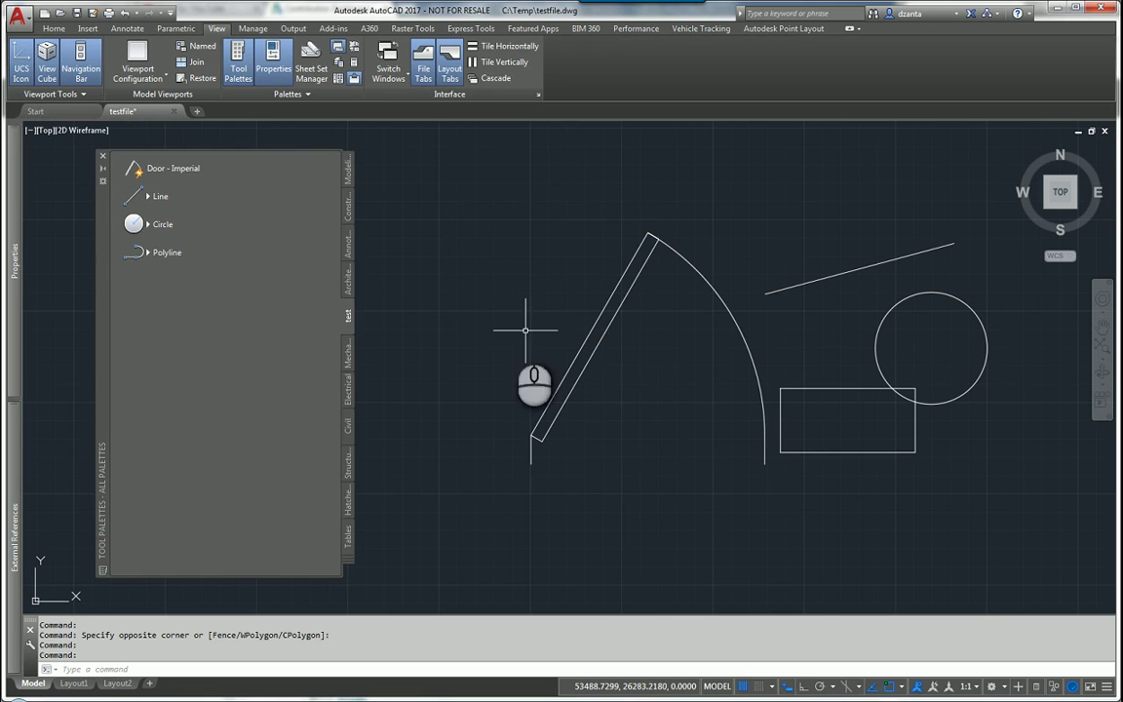